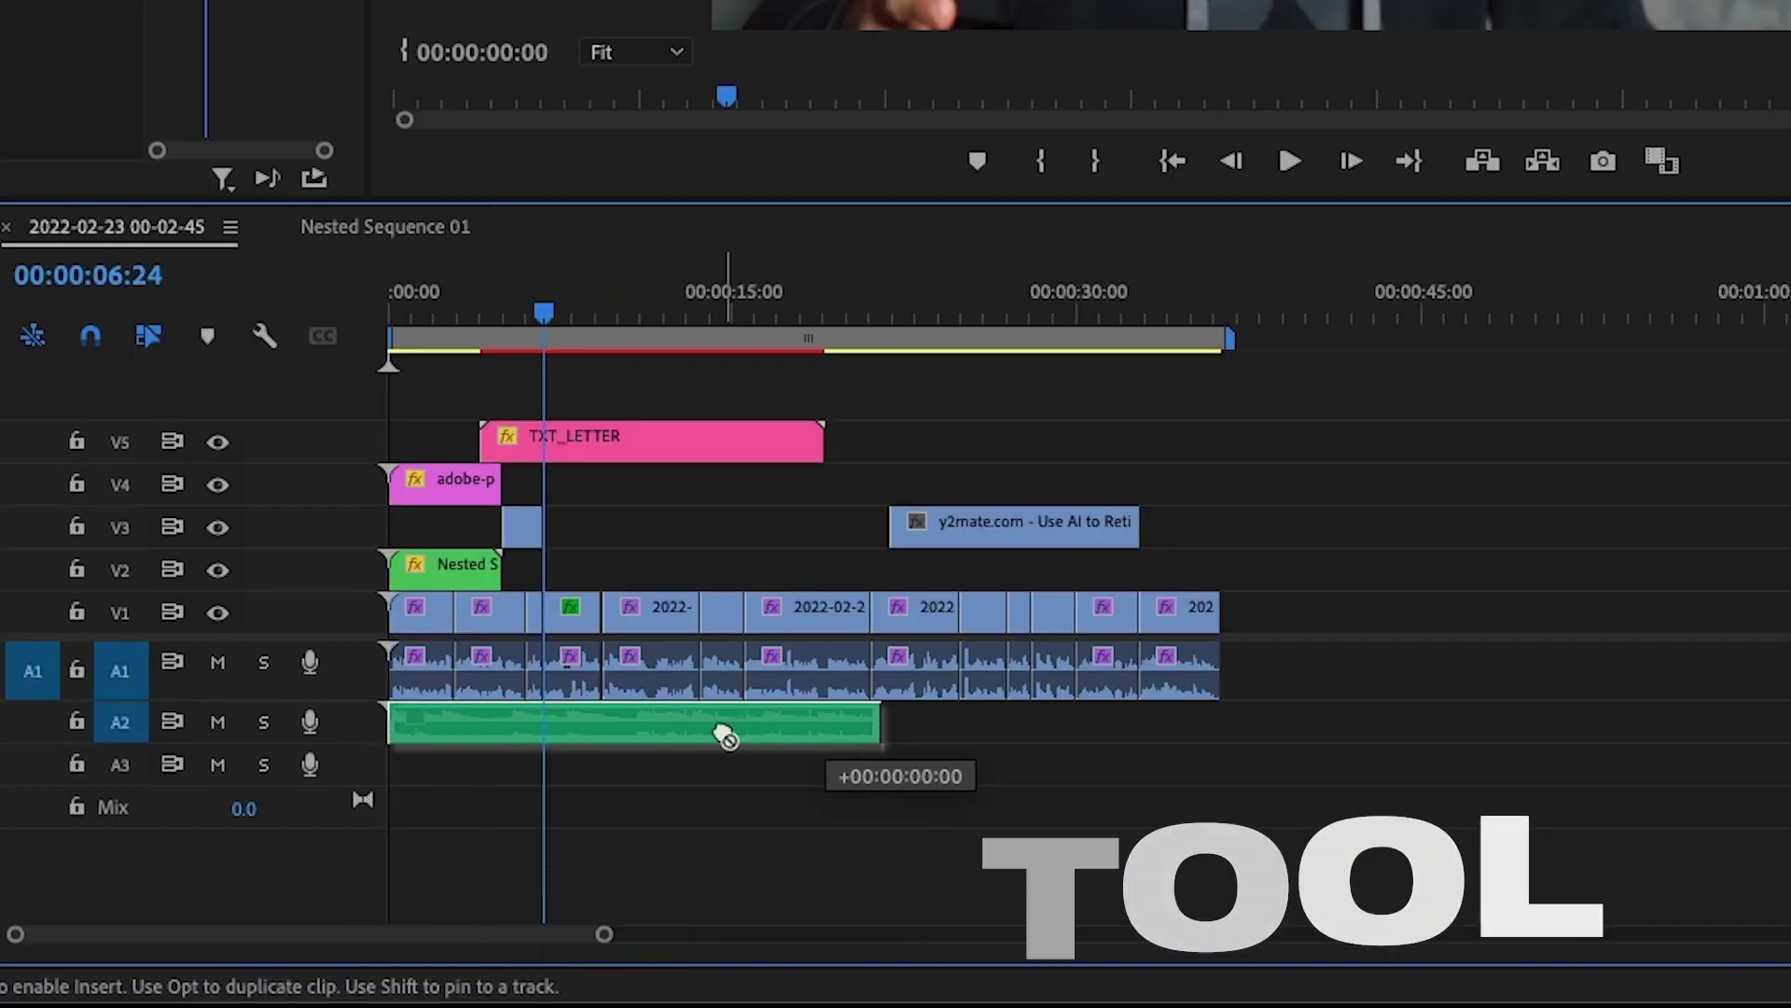
# - Place the 'ES_Corn Dog Connoisseur - Jobii.mp3' music on A2 and A3, trimming about 3 seconds off the A2 clip's end
pyautogui.moveTo(617, 858); pyautogui.dragTo(869, 856)
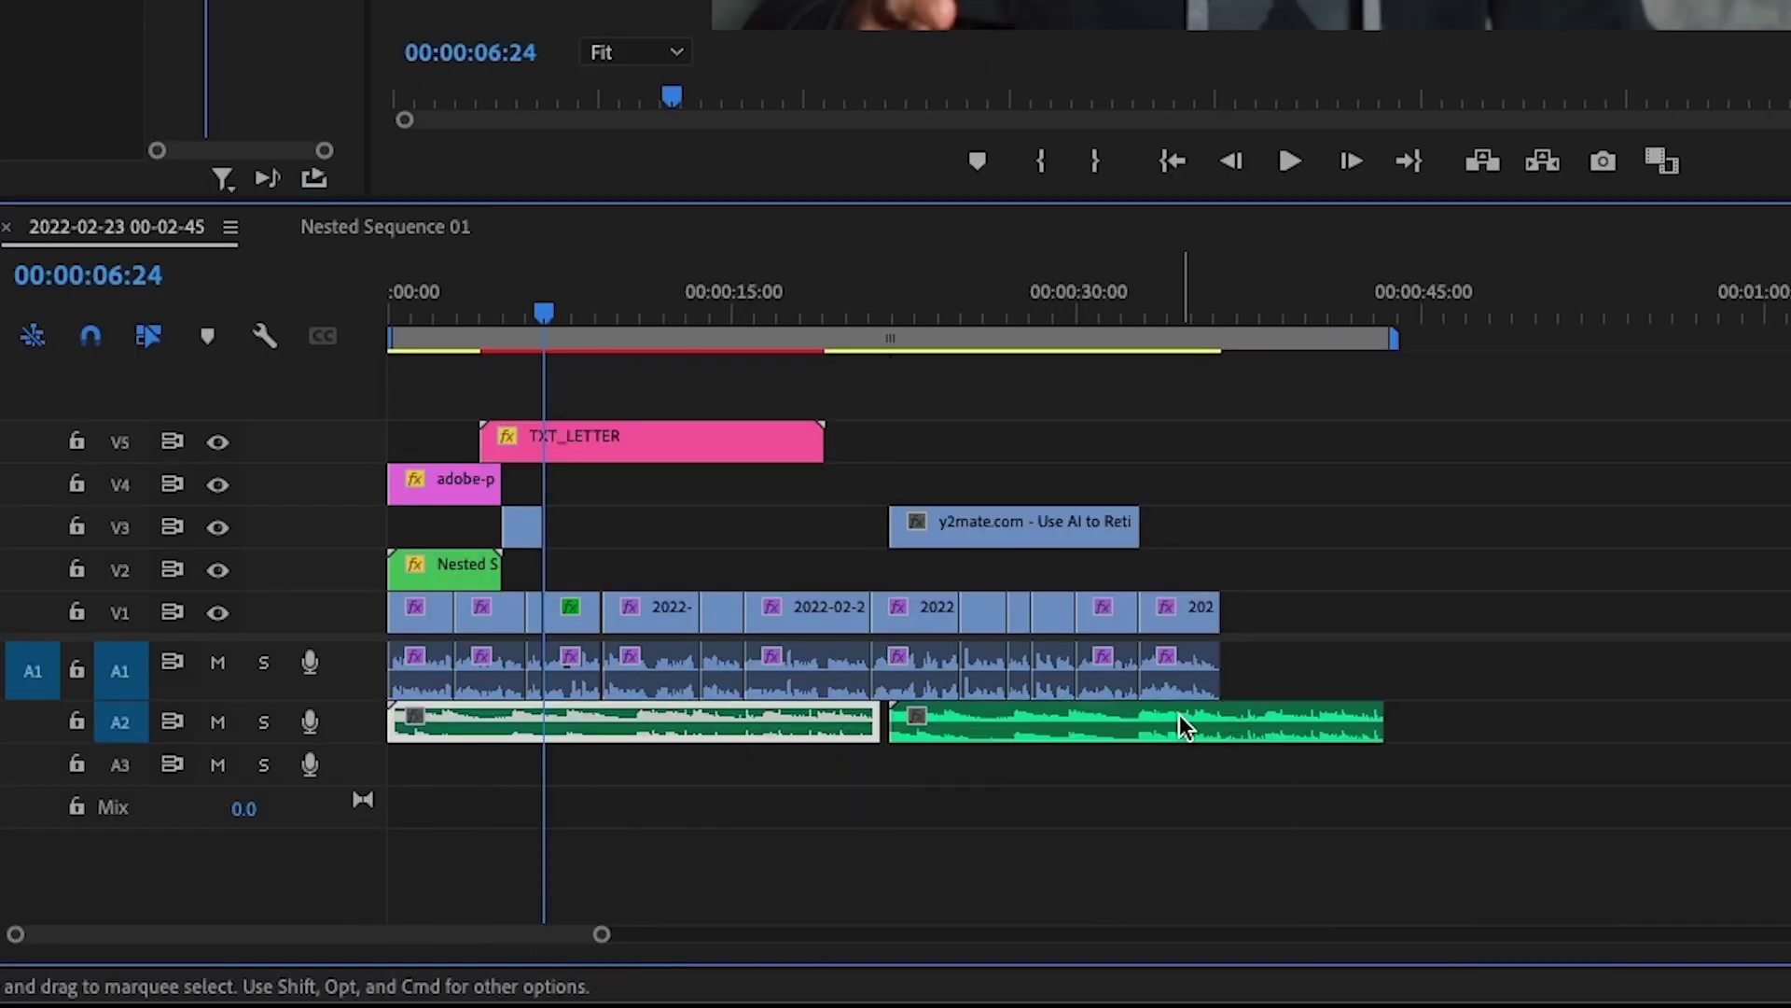
pyautogui.moveTo(1183, 726); pyautogui.dragTo(1178, 726)
pyautogui.rightClick(877, 718)
pyautogui.click(871, 388)
pyautogui.moveTo(1381, 723); pyautogui.dragTo(1318, 718)
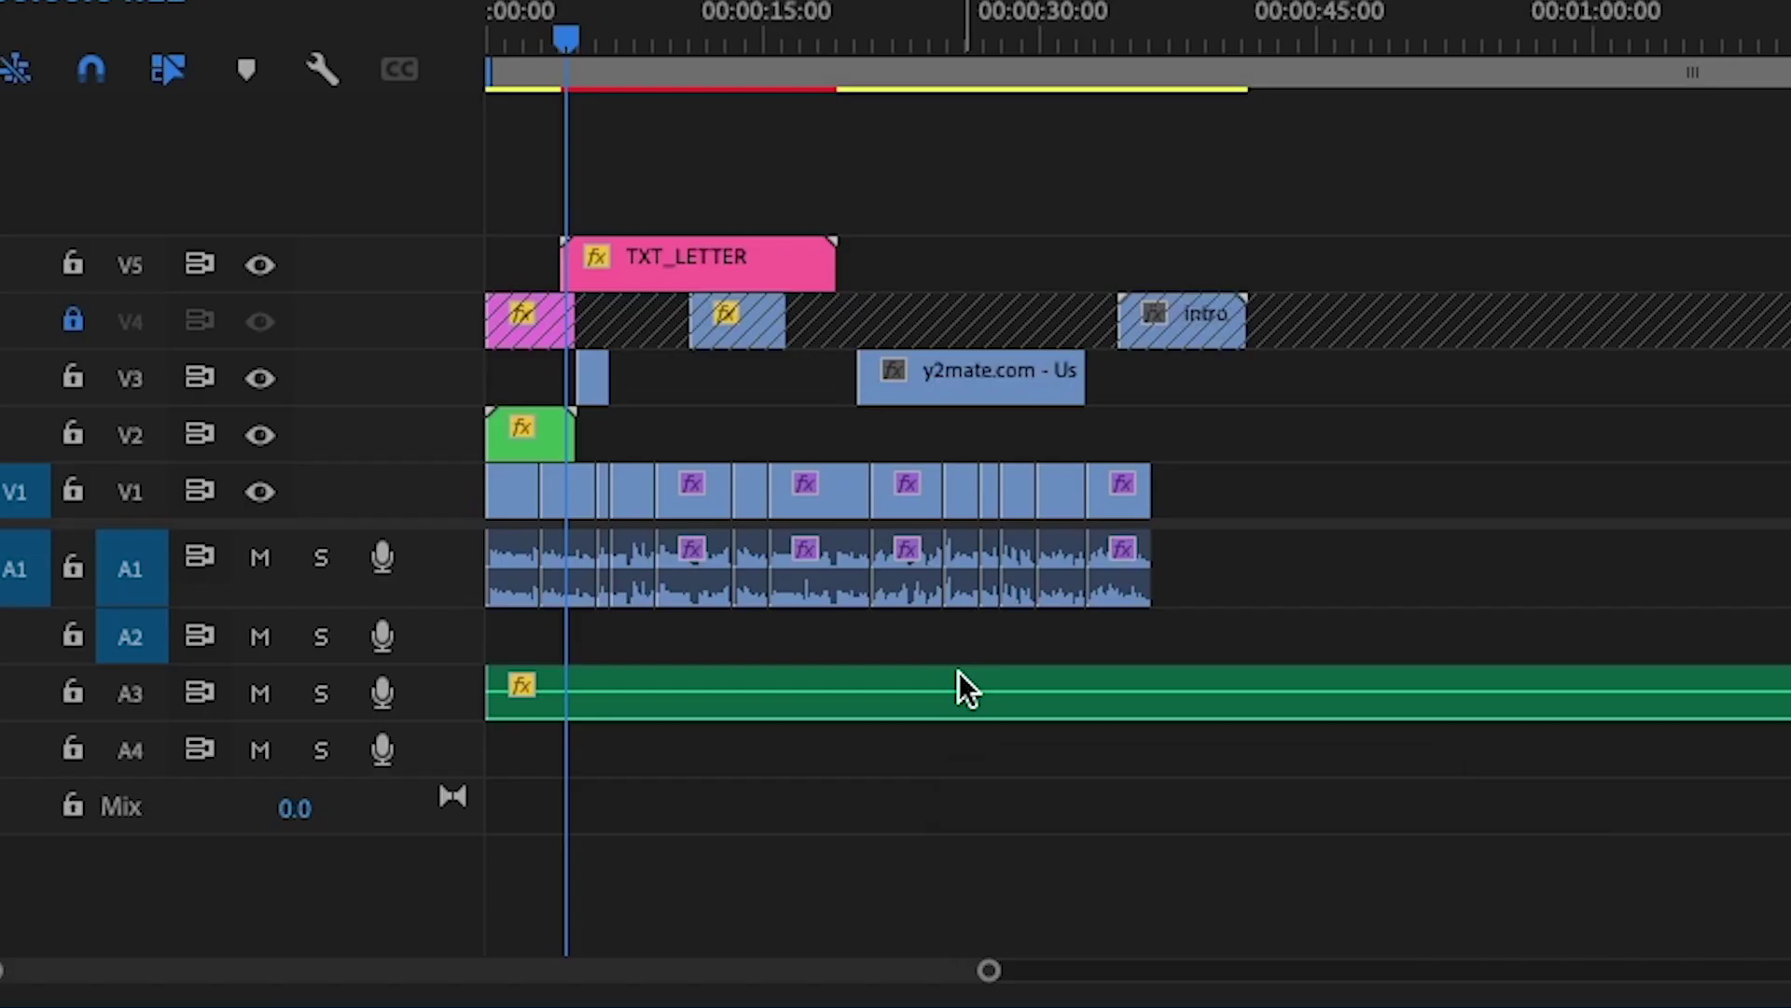
# - Trim the A3 music to end near 0:41, add a 1-second Constant Power fade-out, and park the playhead at 0:39
pyautogui.press('-')
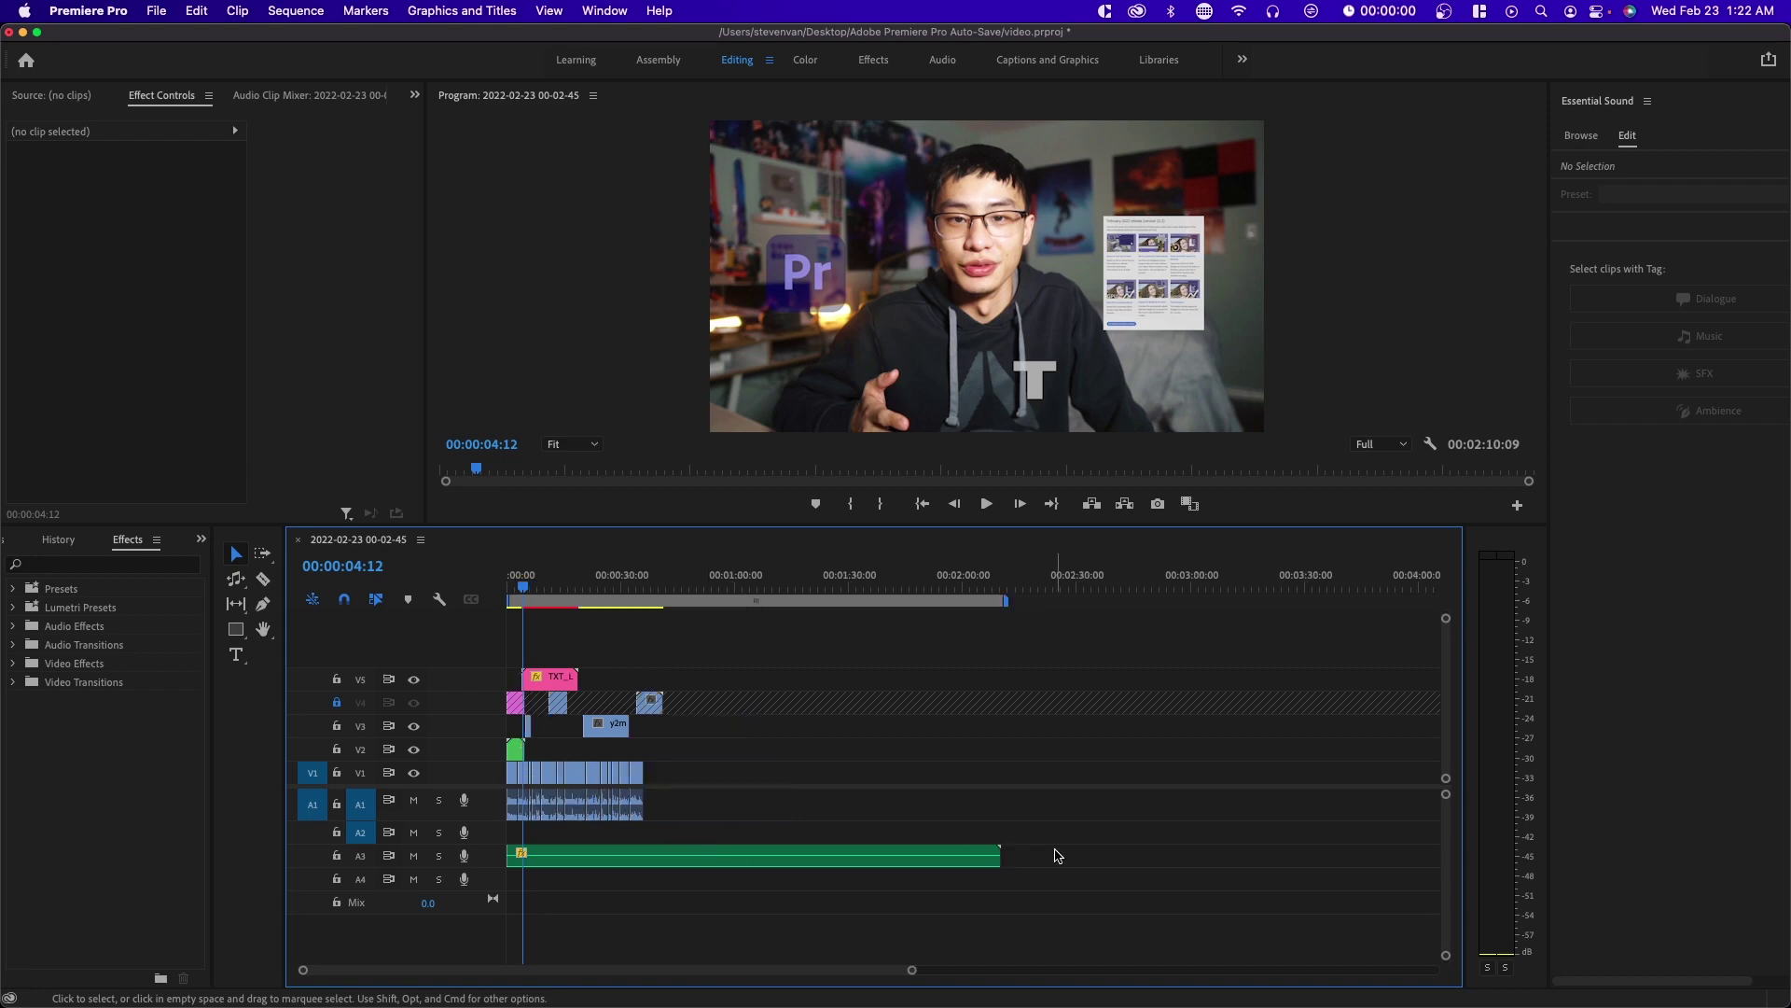
pyautogui.moveTo(1004, 854); pyautogui.dragTo(664, 856)
pyautogui.rightClick(670, 856)
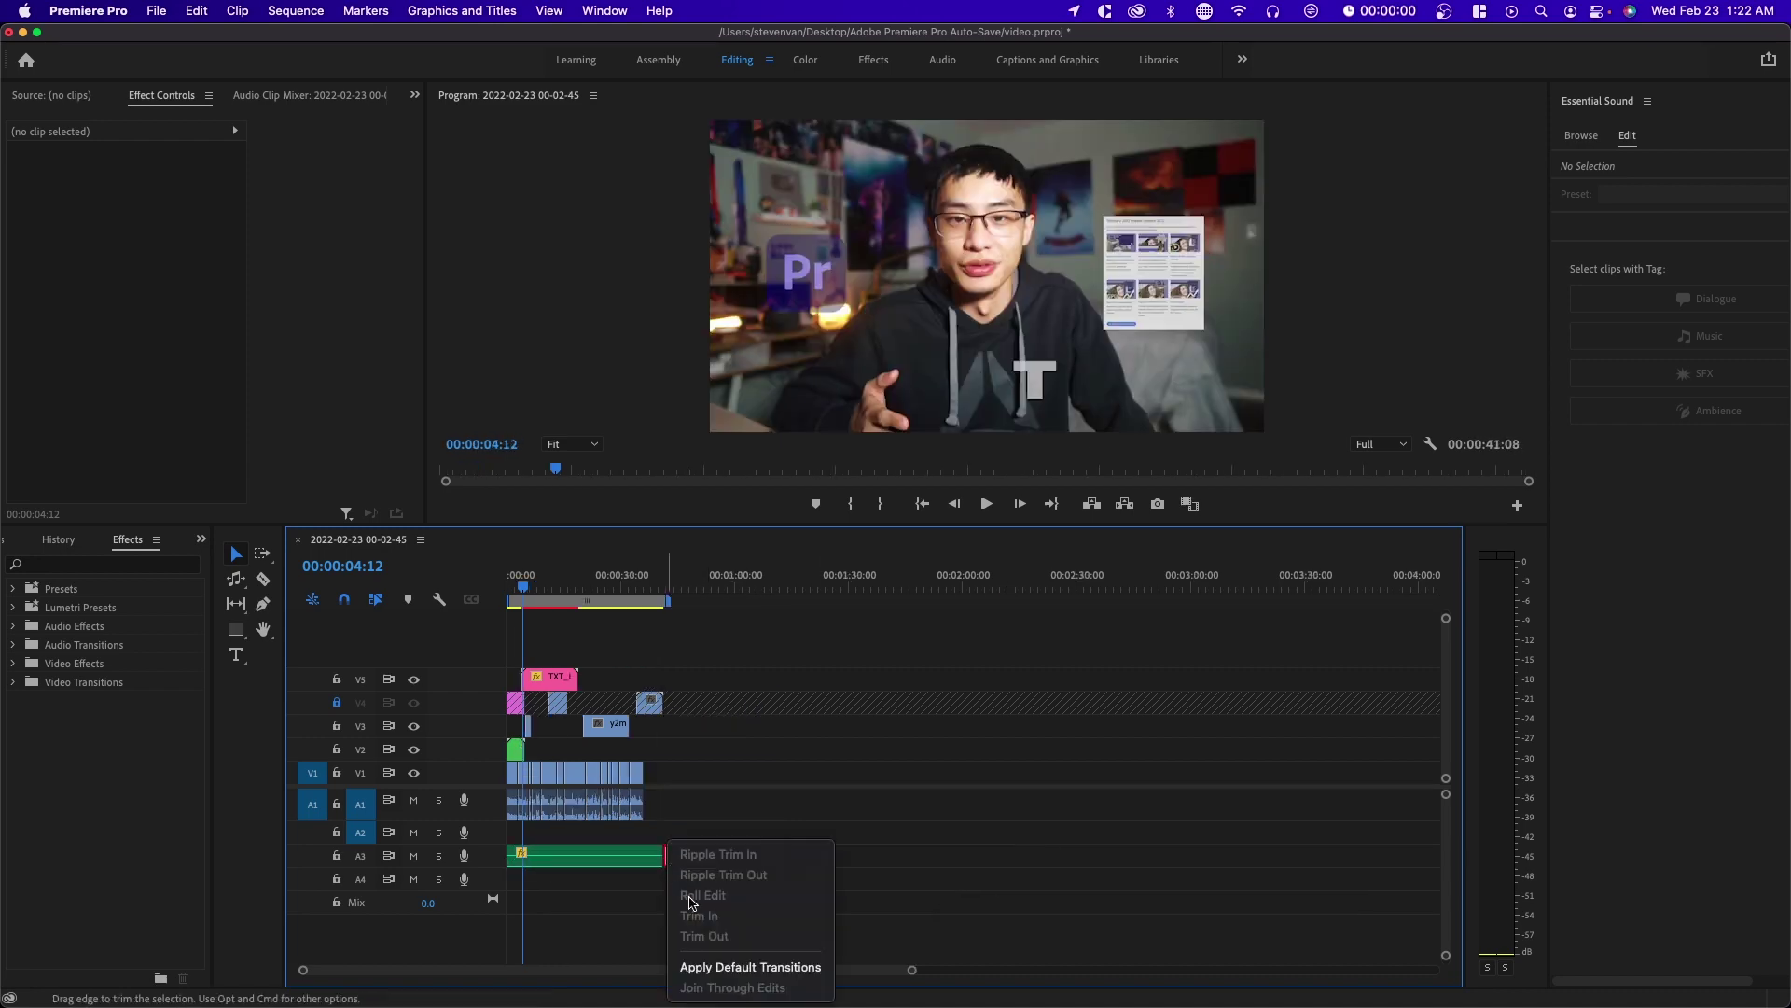
pyautogui.click(696, 968)
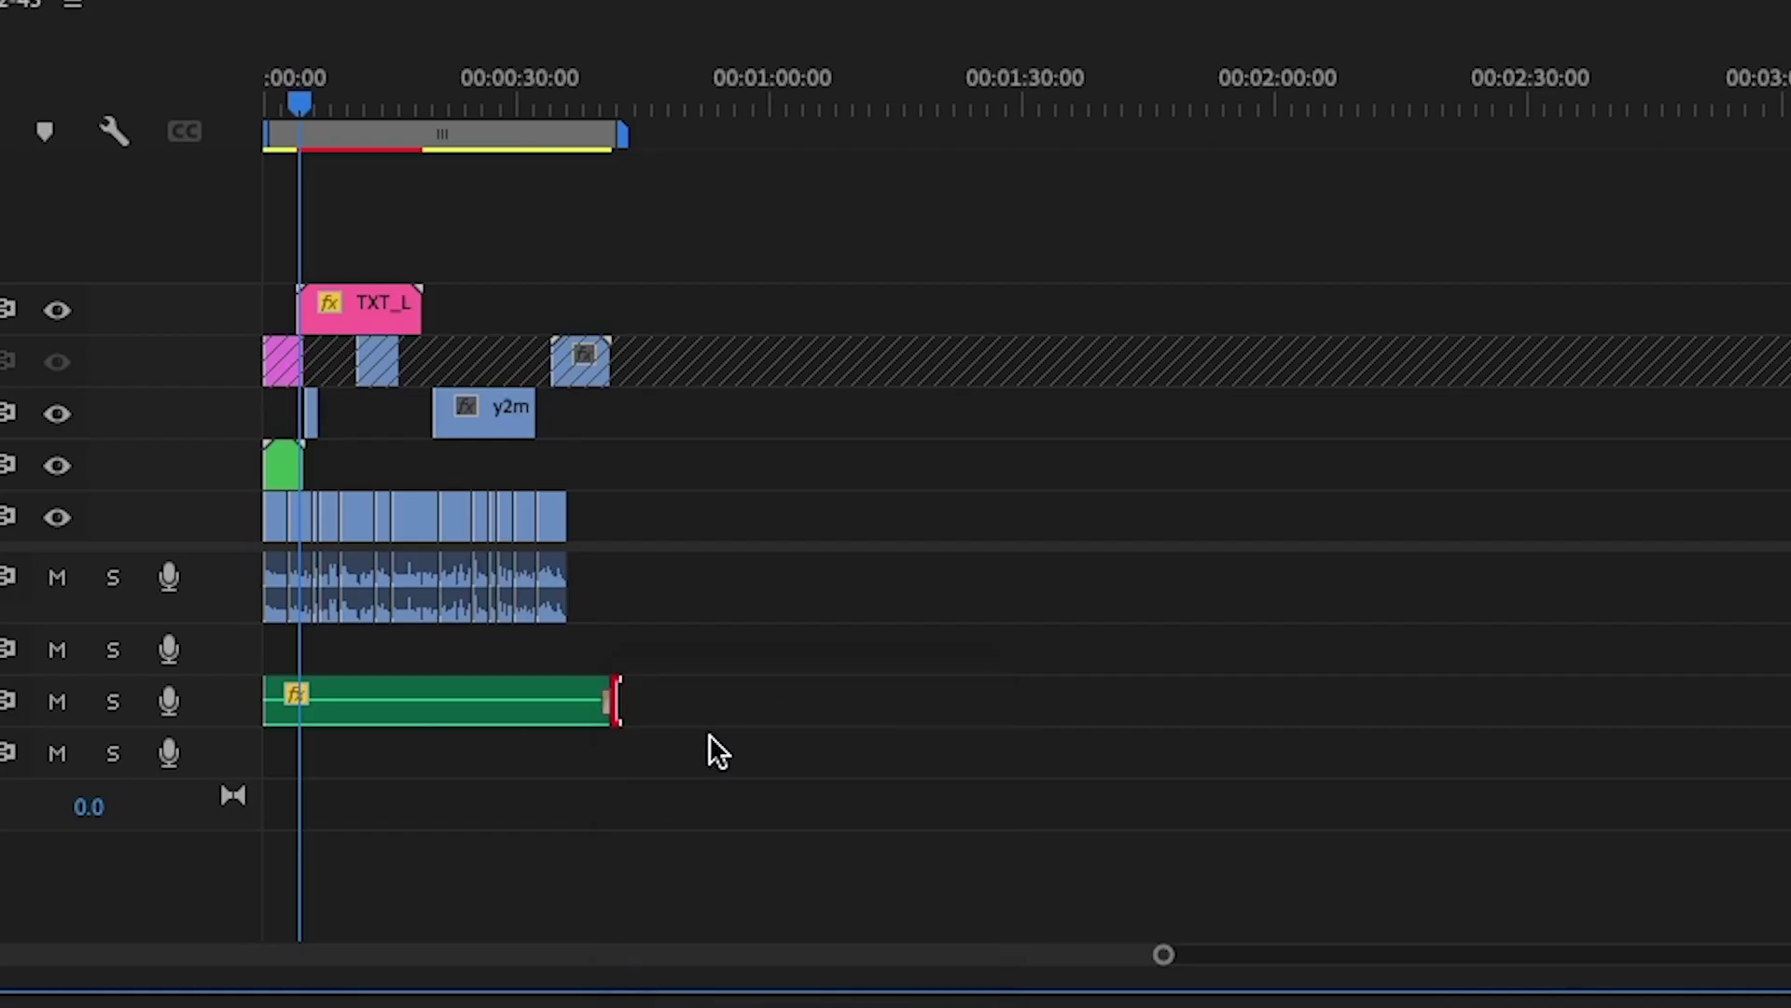
pyautogui.press('\\')
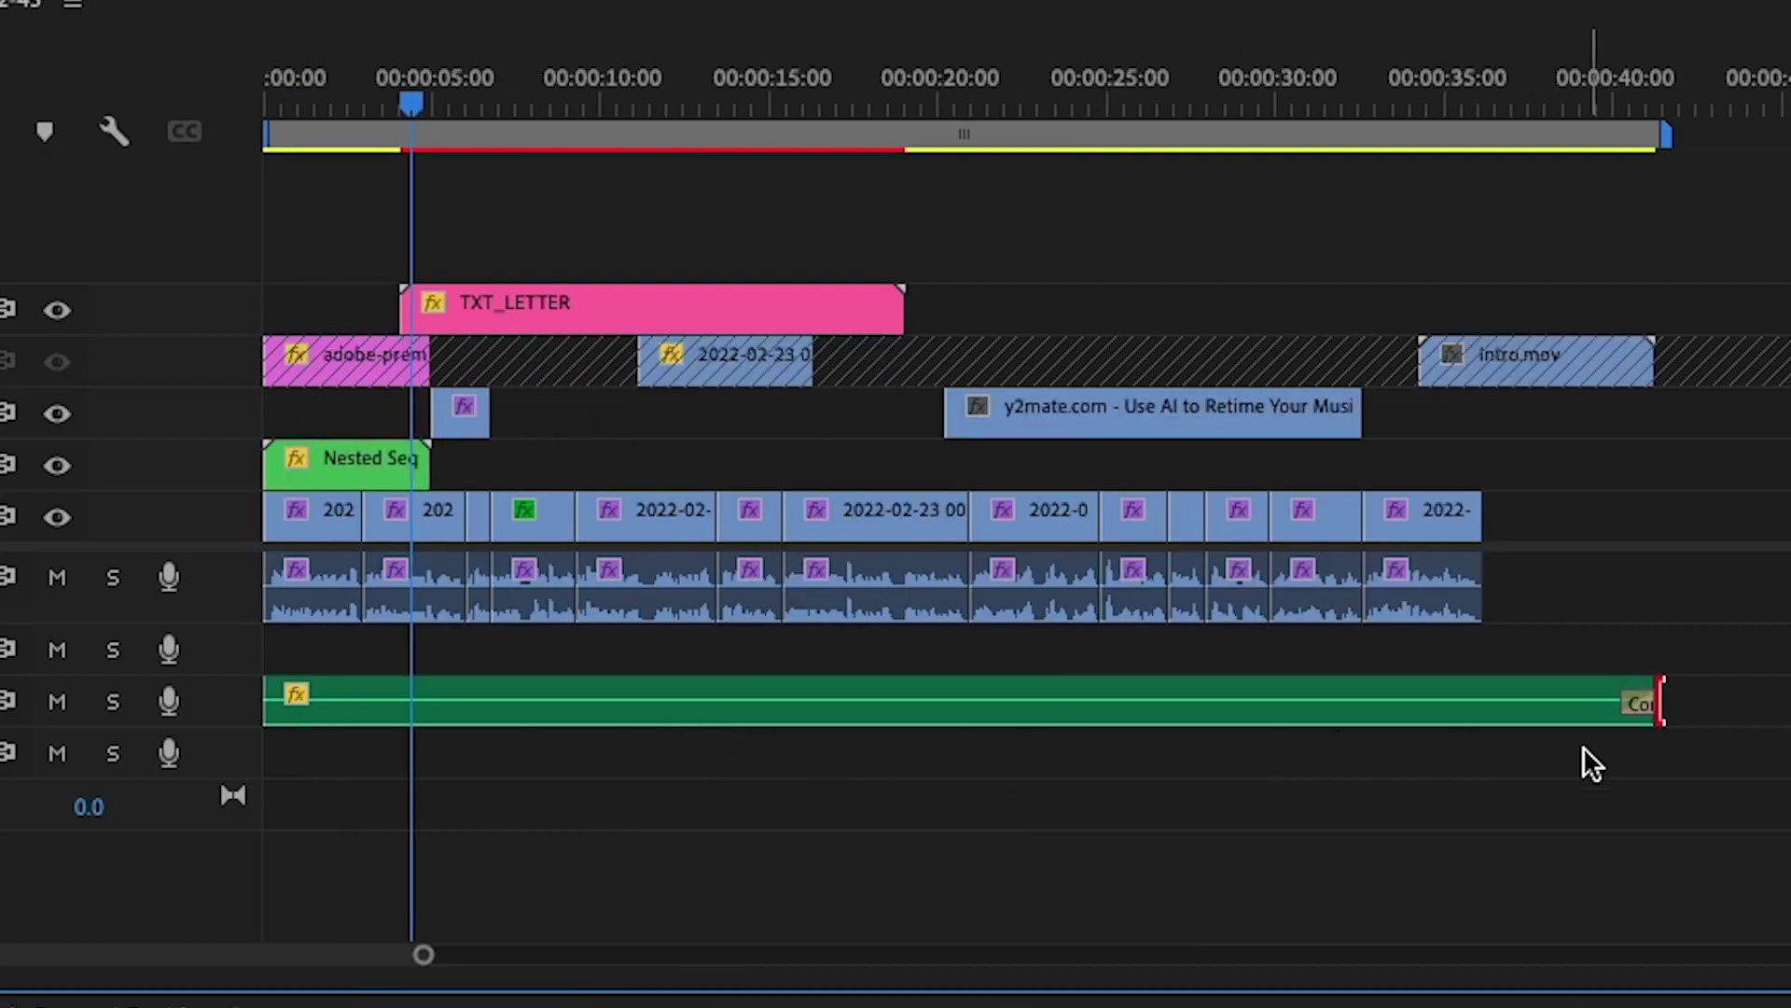
pyautogui.moveTo(1530, 117); pyautogui.dragTo(1631, 123)
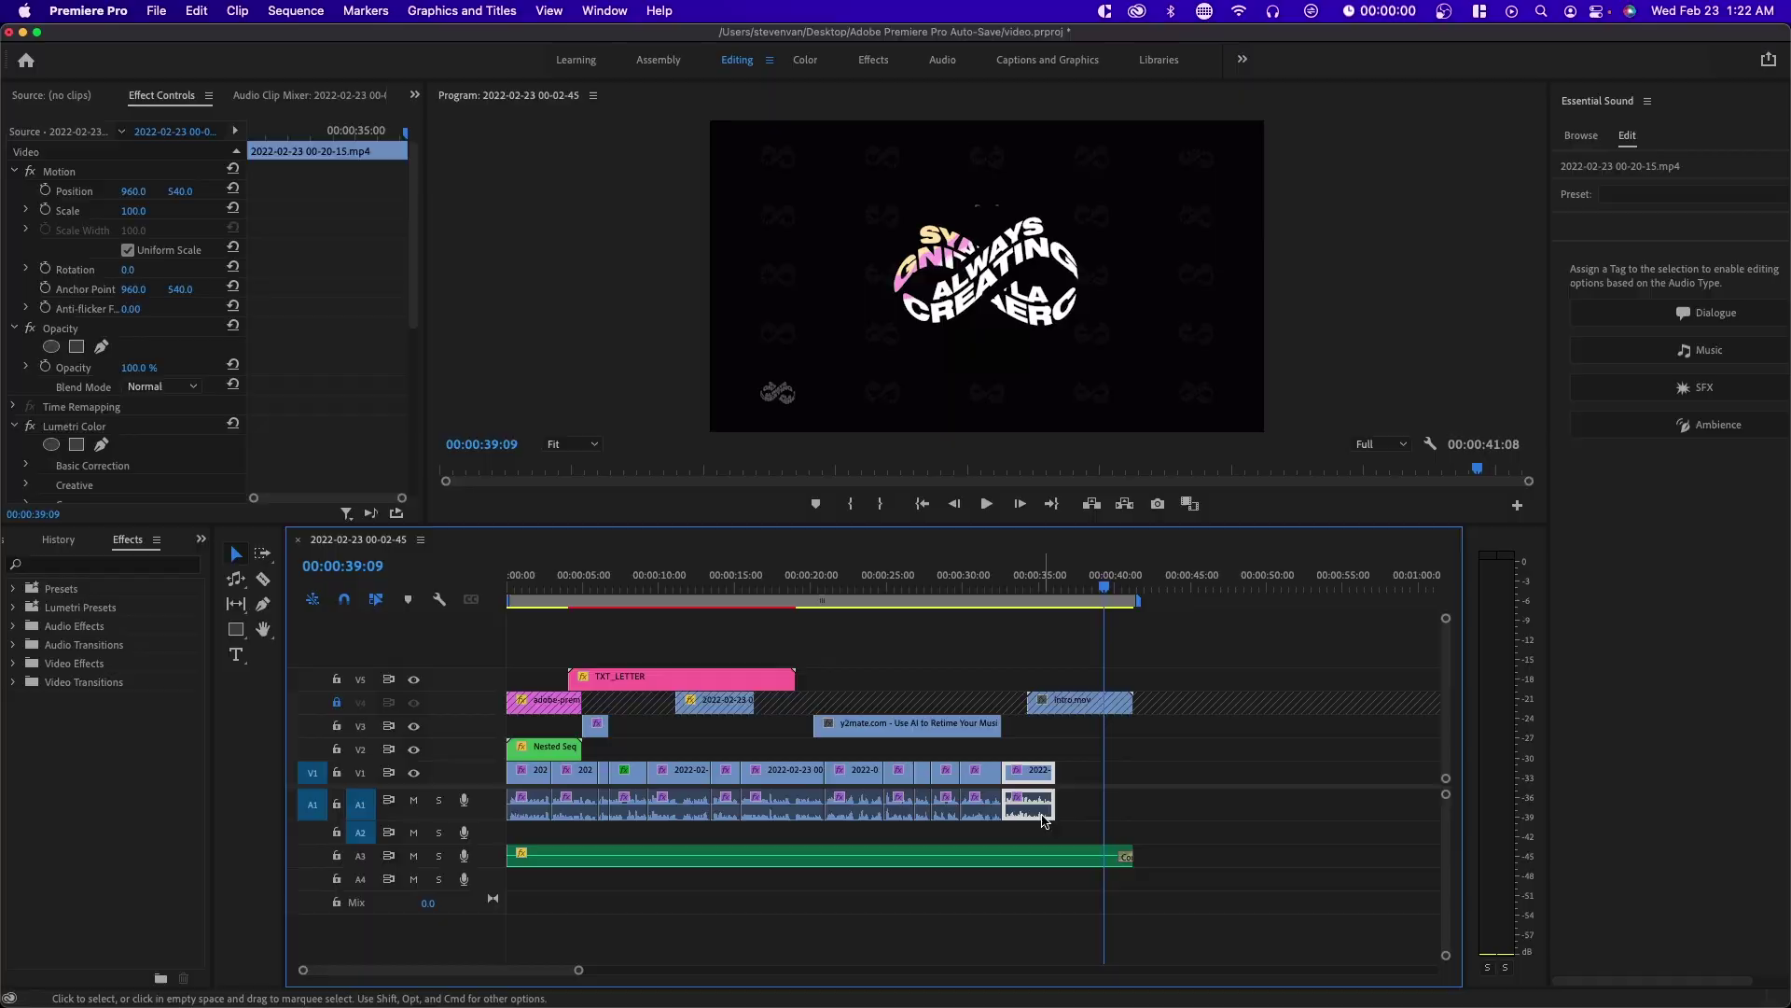
# - Try three Razor cuts on the A3 music clip, then restore it as one uncut clip running to about 2:04
pyautogui.click(566, 856)
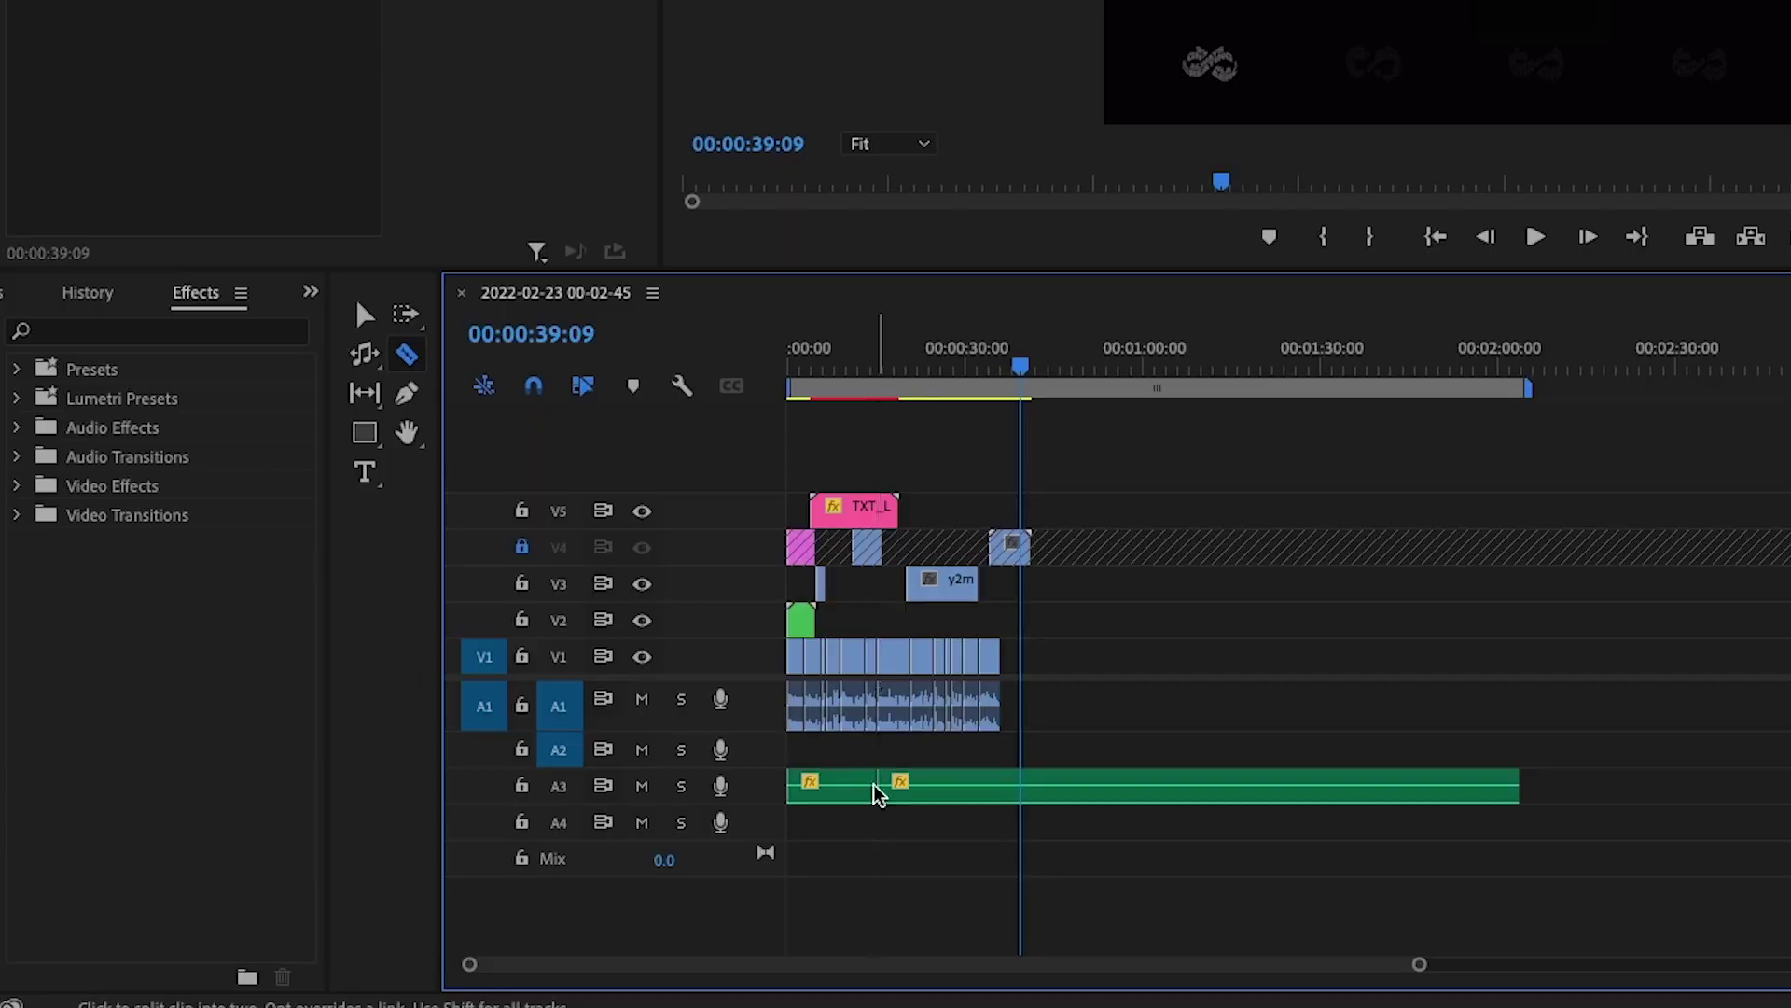
pyautogui.click(697, 856)
pyautogui.click(814, 856)
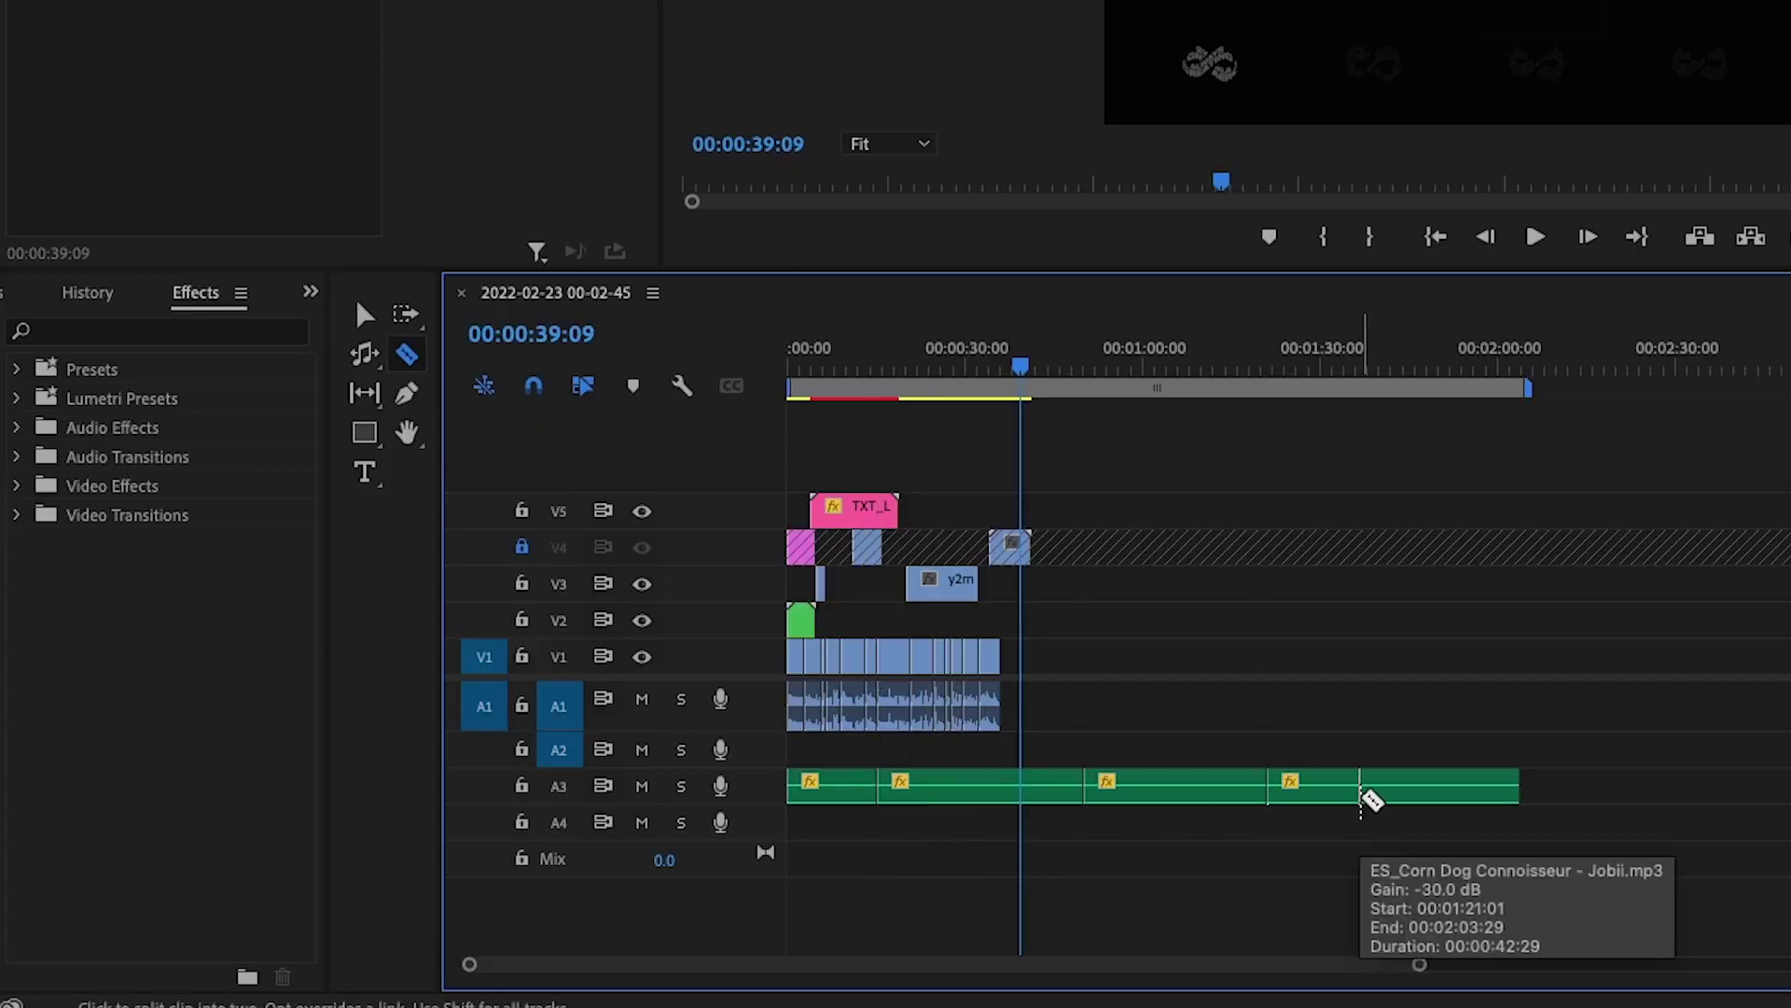
pyautogui.press('v')
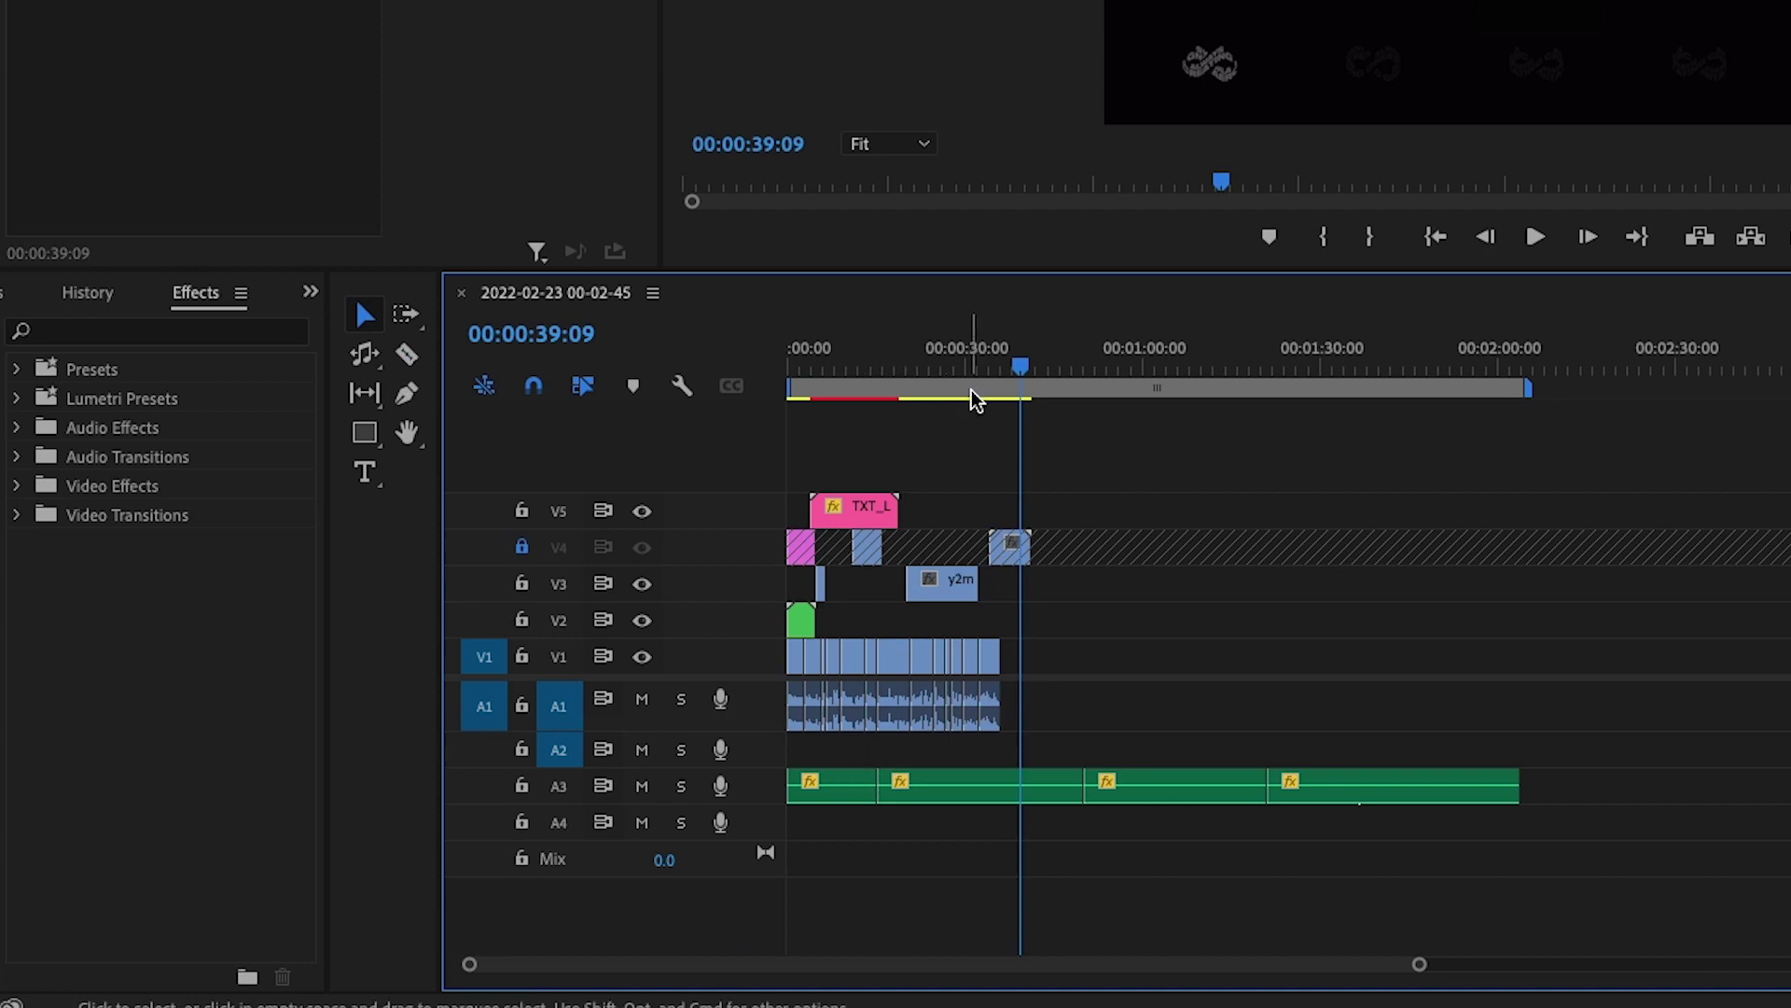
pyautogui.press('=')
pyautogui.press('-')
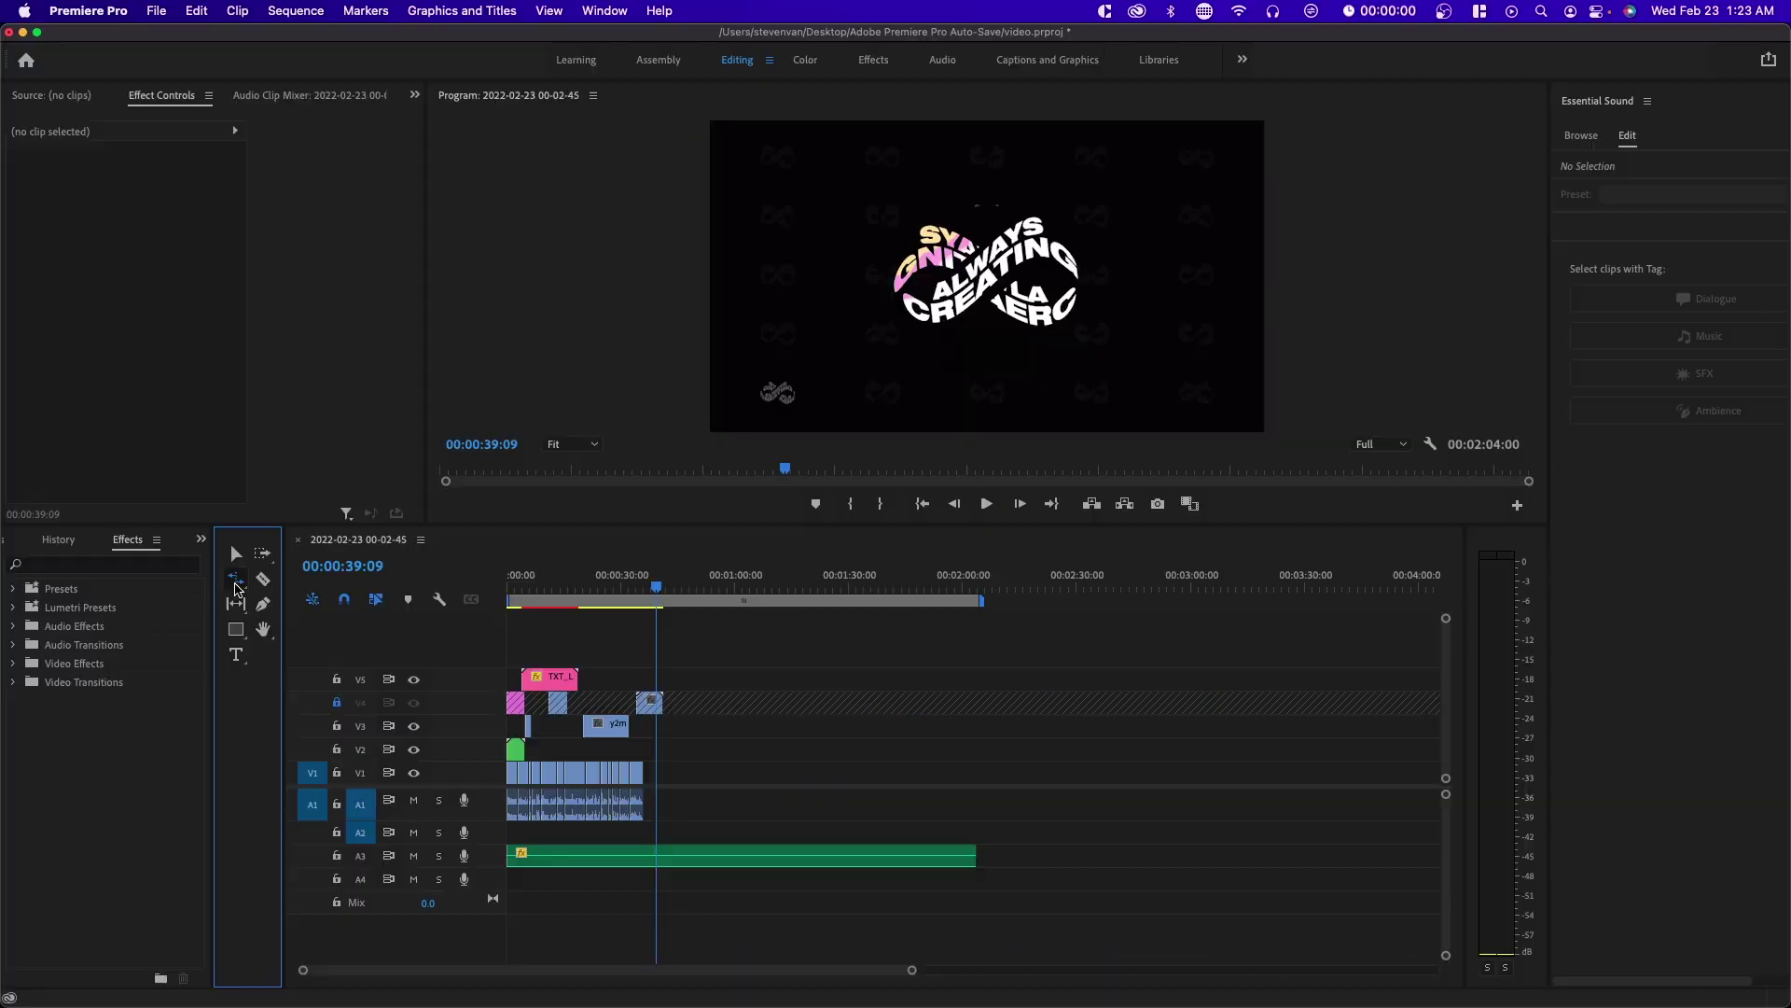
# - Look over the Remix submenu in the A3 music clip's right-click menu
pyautogui.click(363, 353)
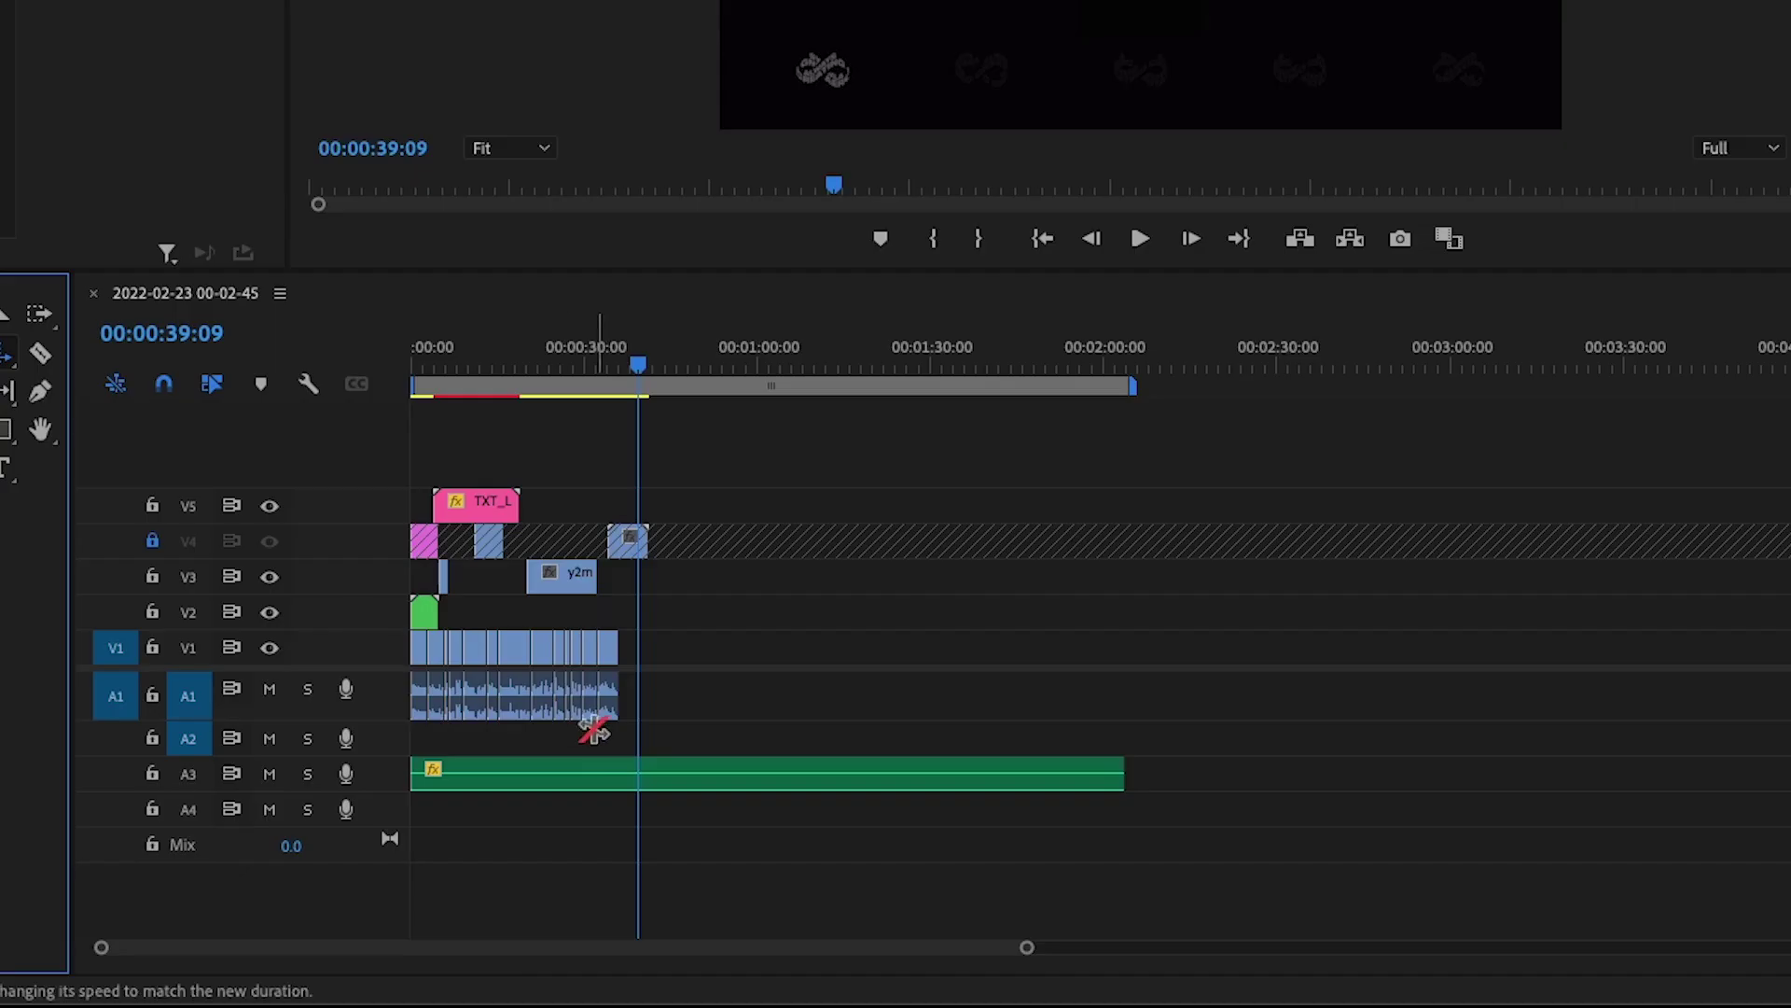
pyautogui.rightClick(649, 860)
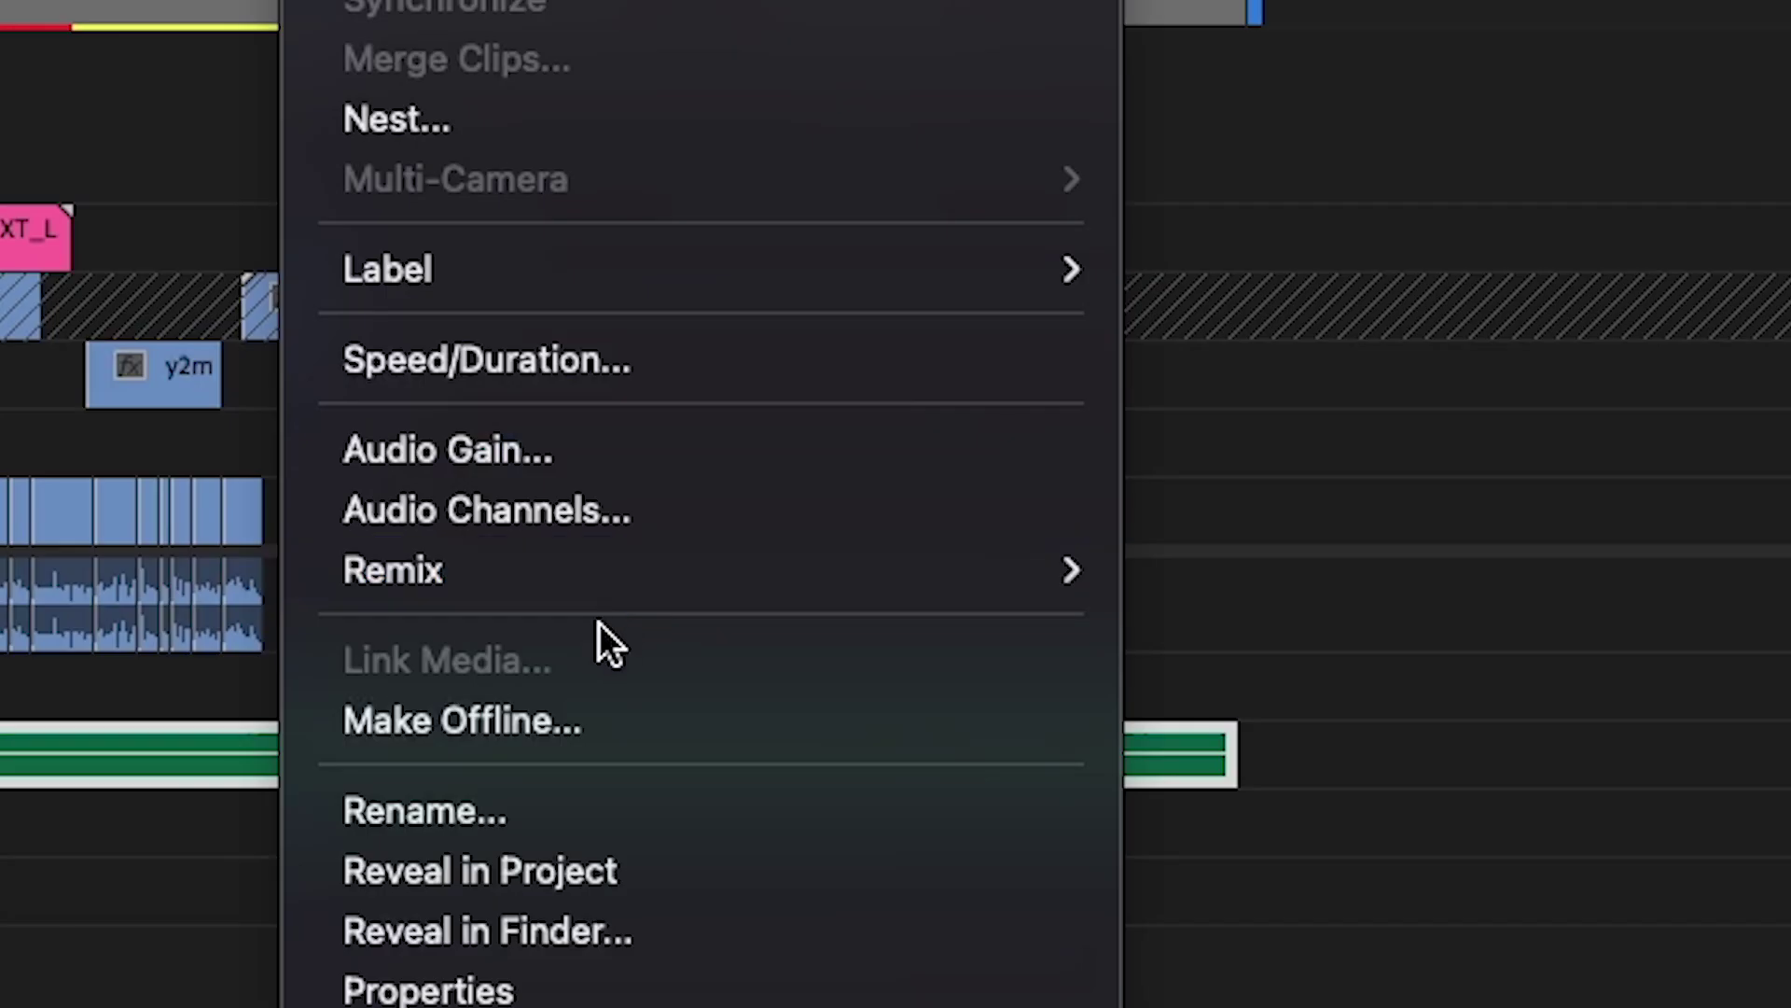
pyautogui.moveTo(562, 567)
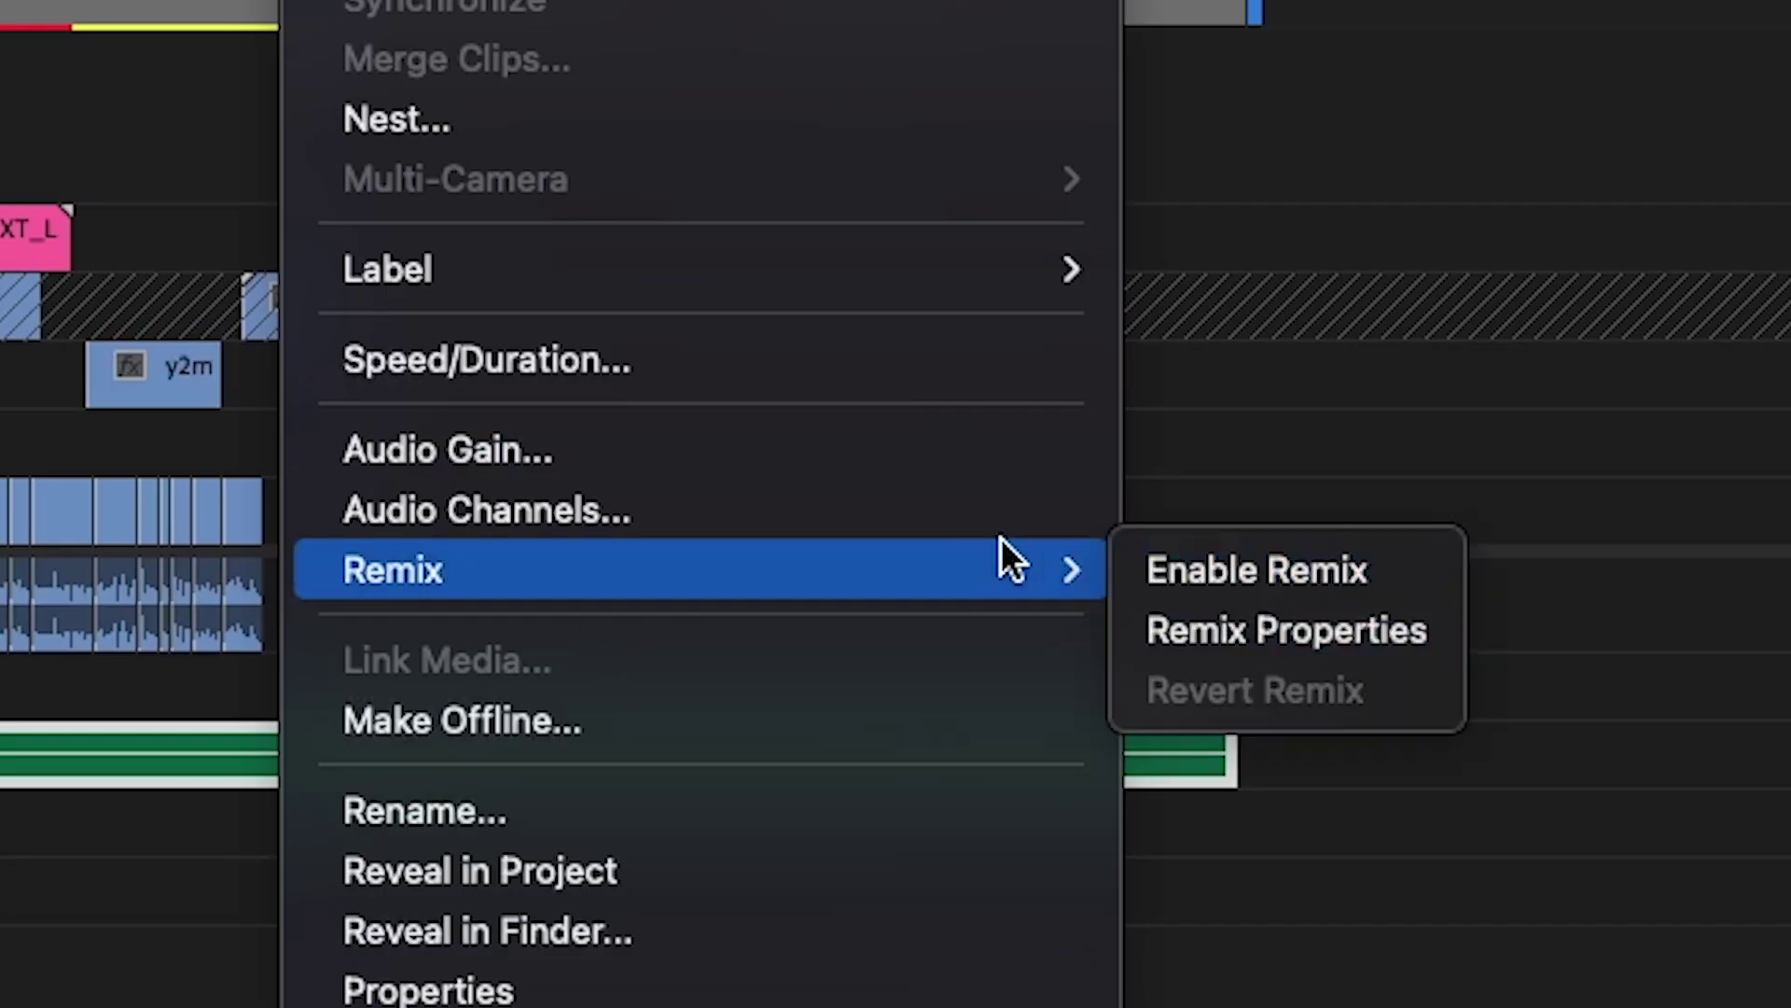
pyautogui.press('Escape')
# - Select the Remix Tool from the Ripple Edit tool flyout
pyautogui.press('b')
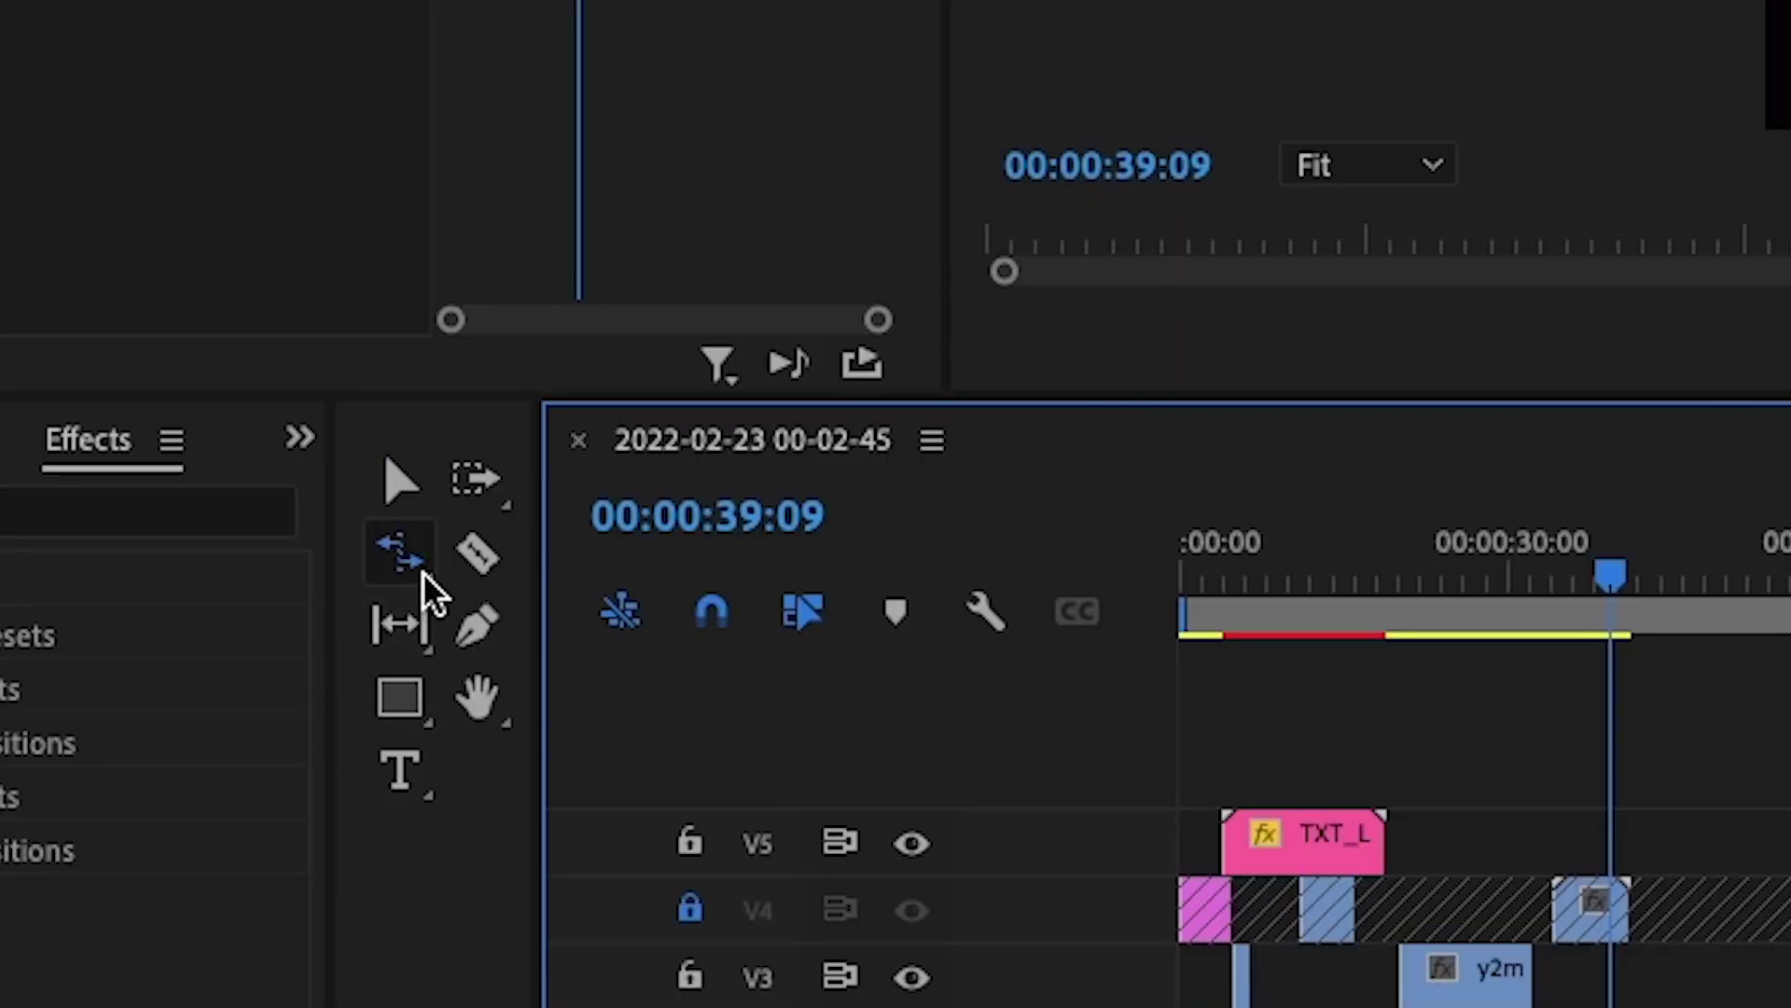
pyautogui.click(422, 573)
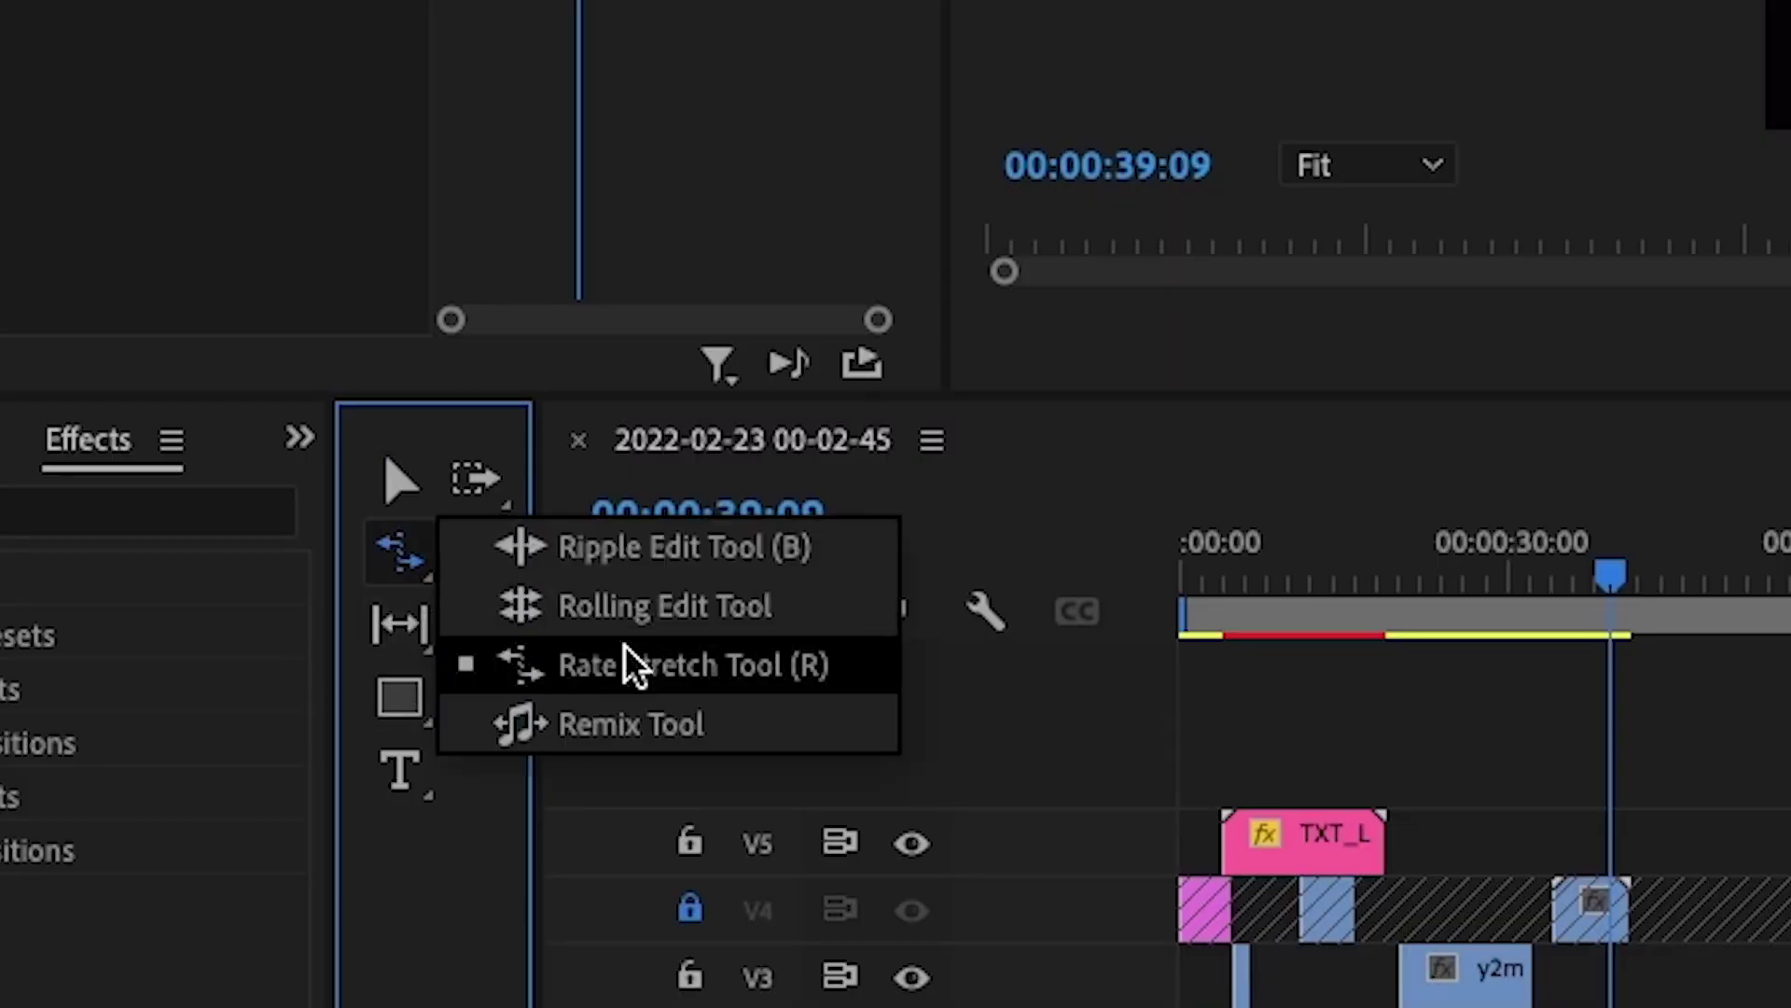
pyautogui.click(621, 724)
pyautogui.click(407, 558)
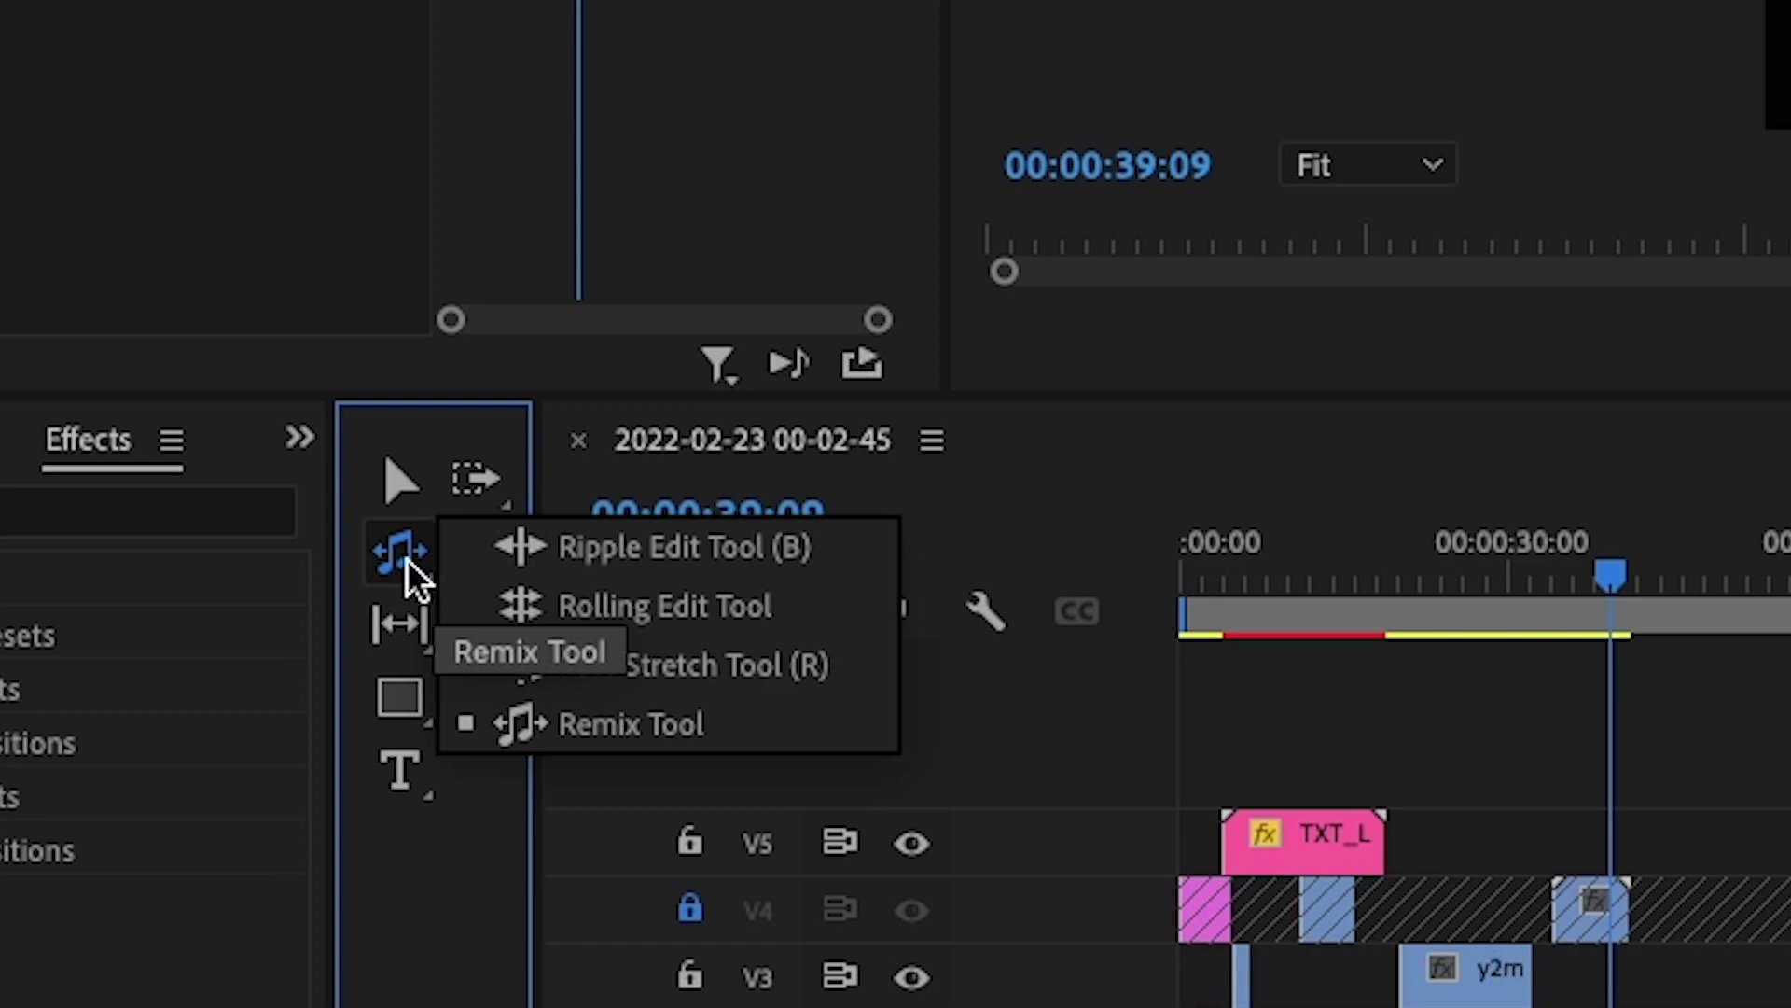
# - Remix the A3 music clip down to 00:00:41:01 so it ends with the video near 0:41
pyautogui.click(612, 724)
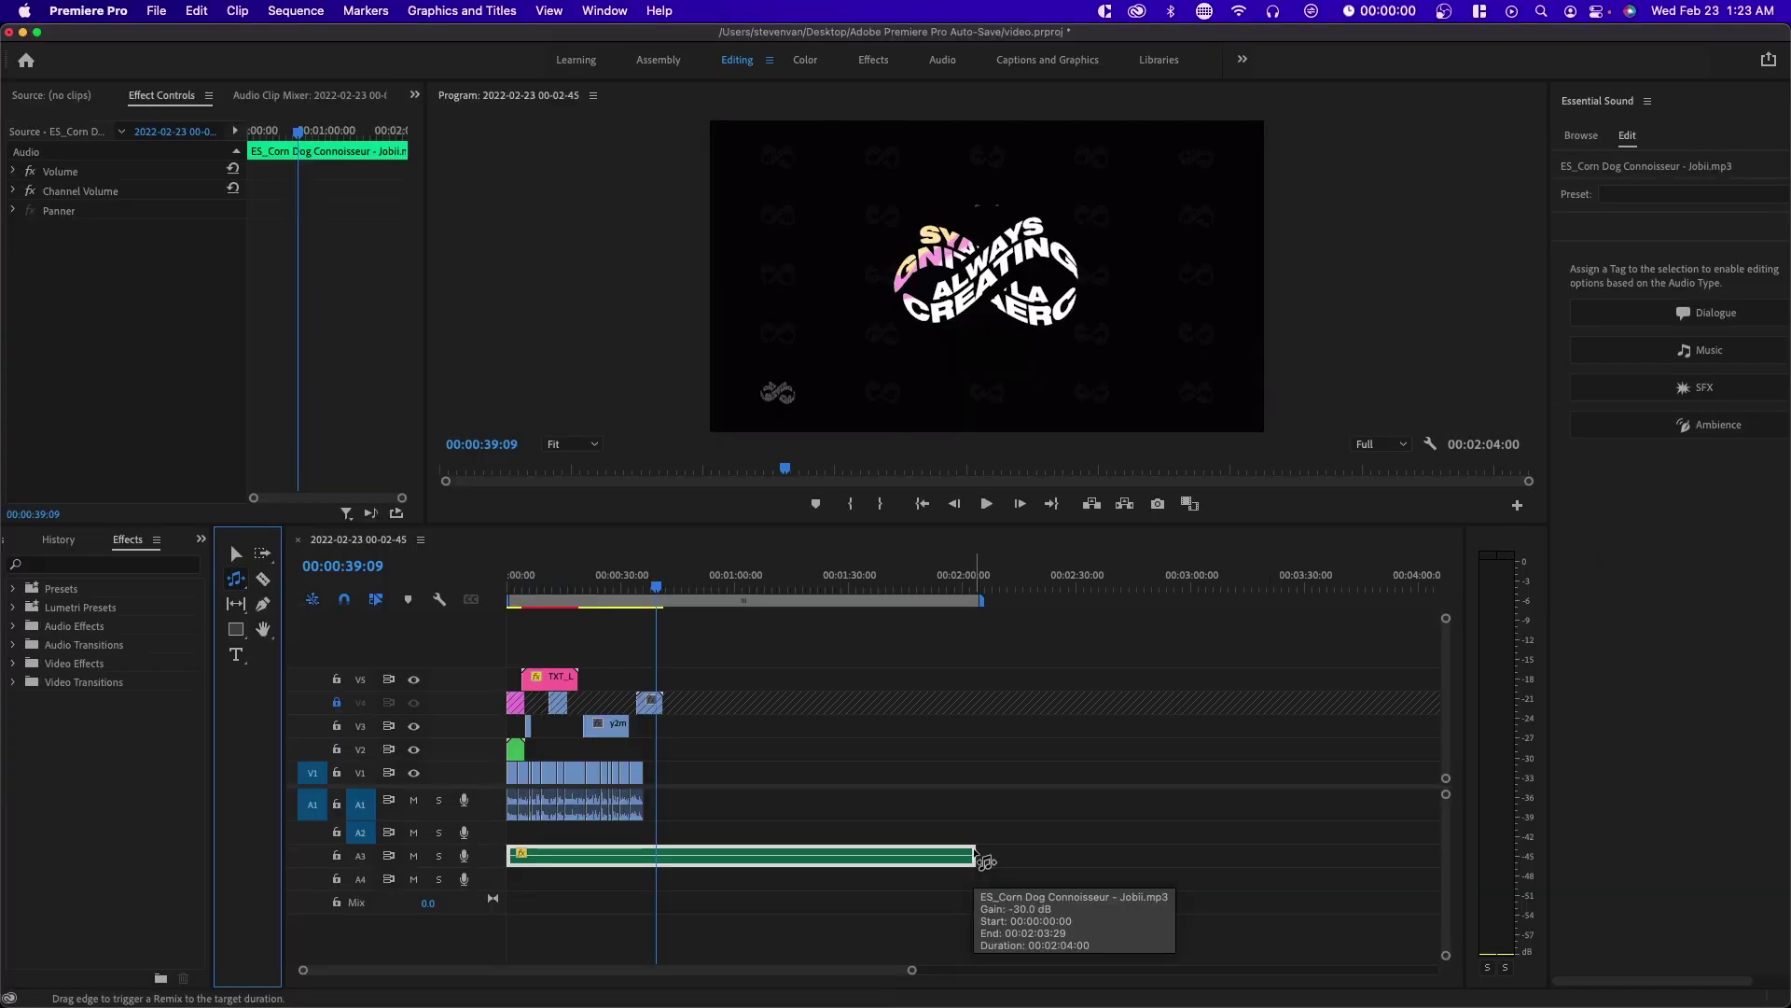
pyautogui.moveTo(976, 856); pyautogui.dragTo(1064, 877)
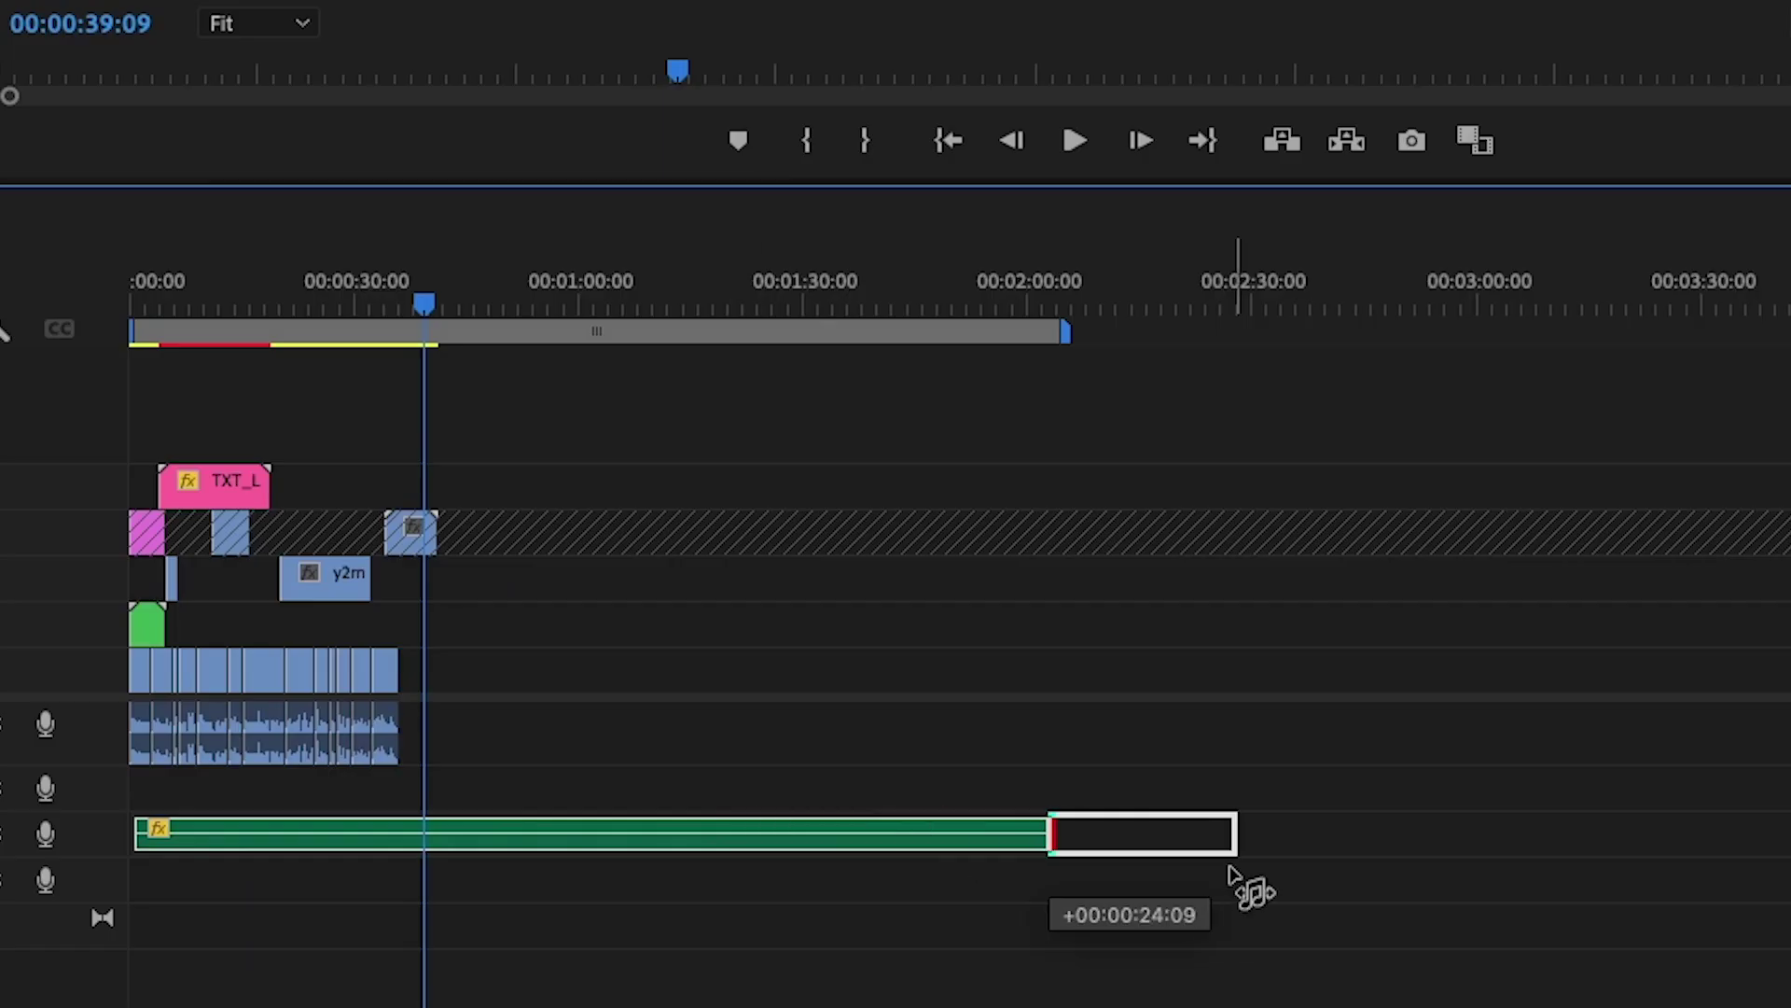
pyautogui.moveTo(1230, 877); pyautogui.dragTo(455, 853)
pyautogui.press('=')
pyautogui.press('=')
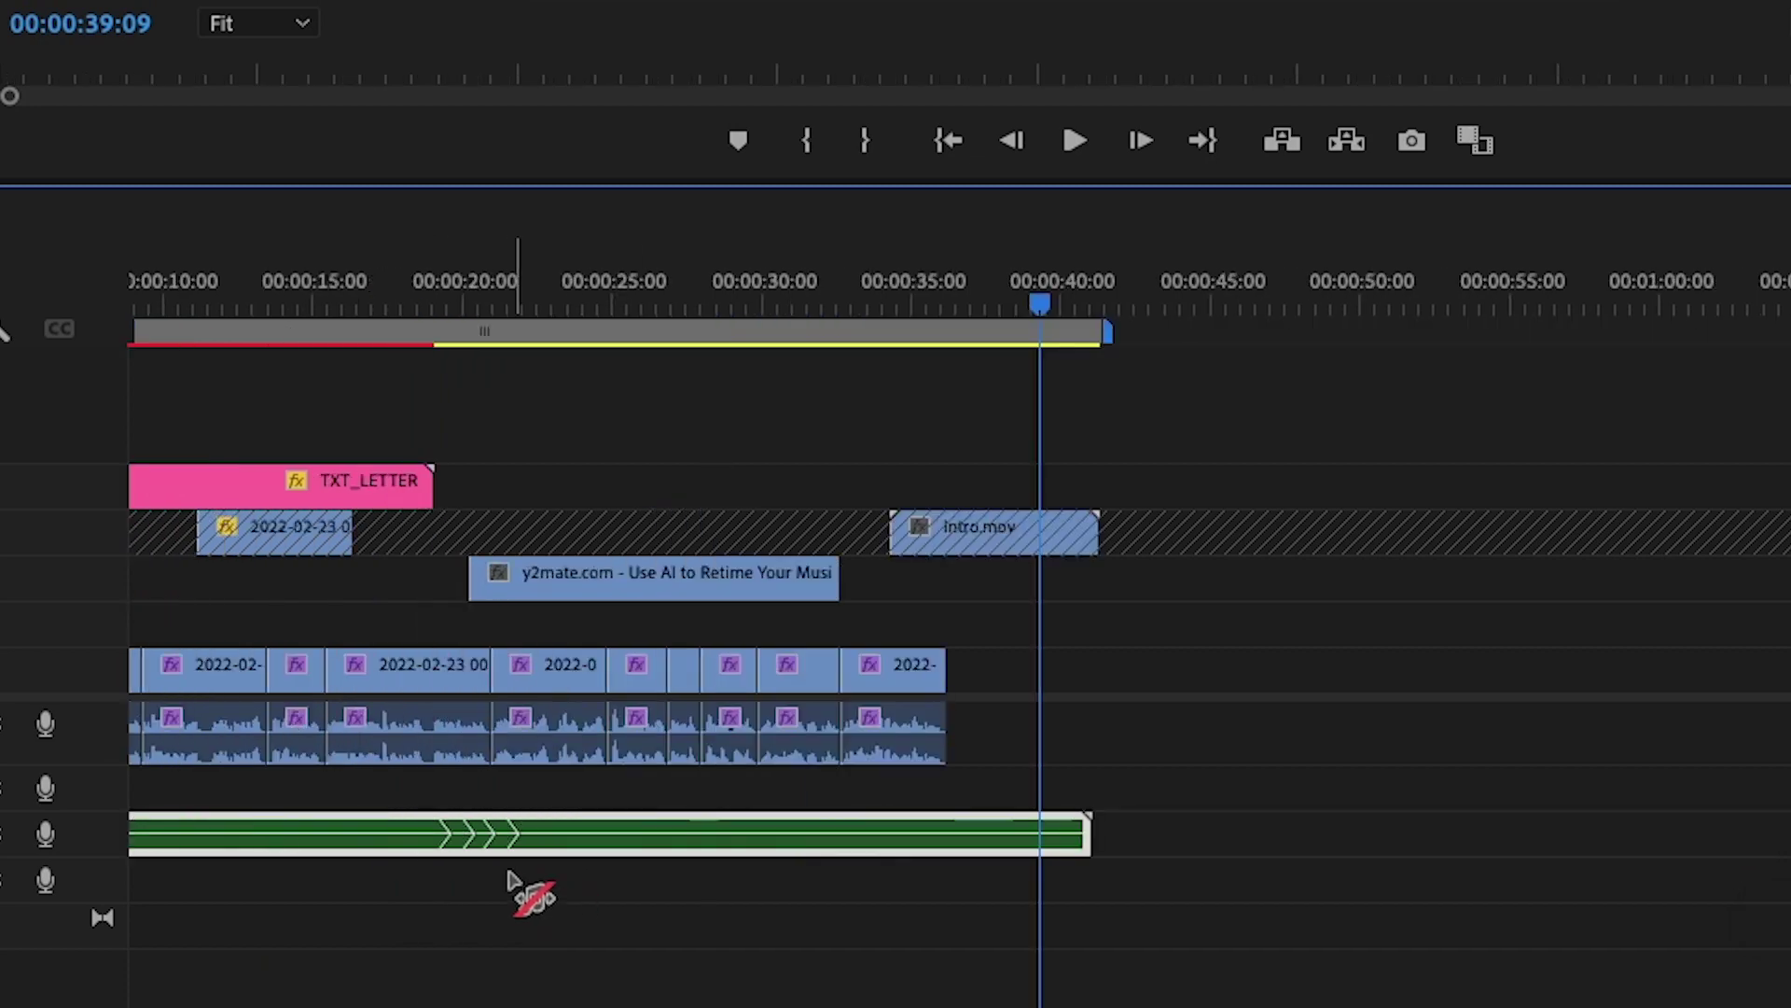
pyautogui.press('=')
pyautogui.press('=')
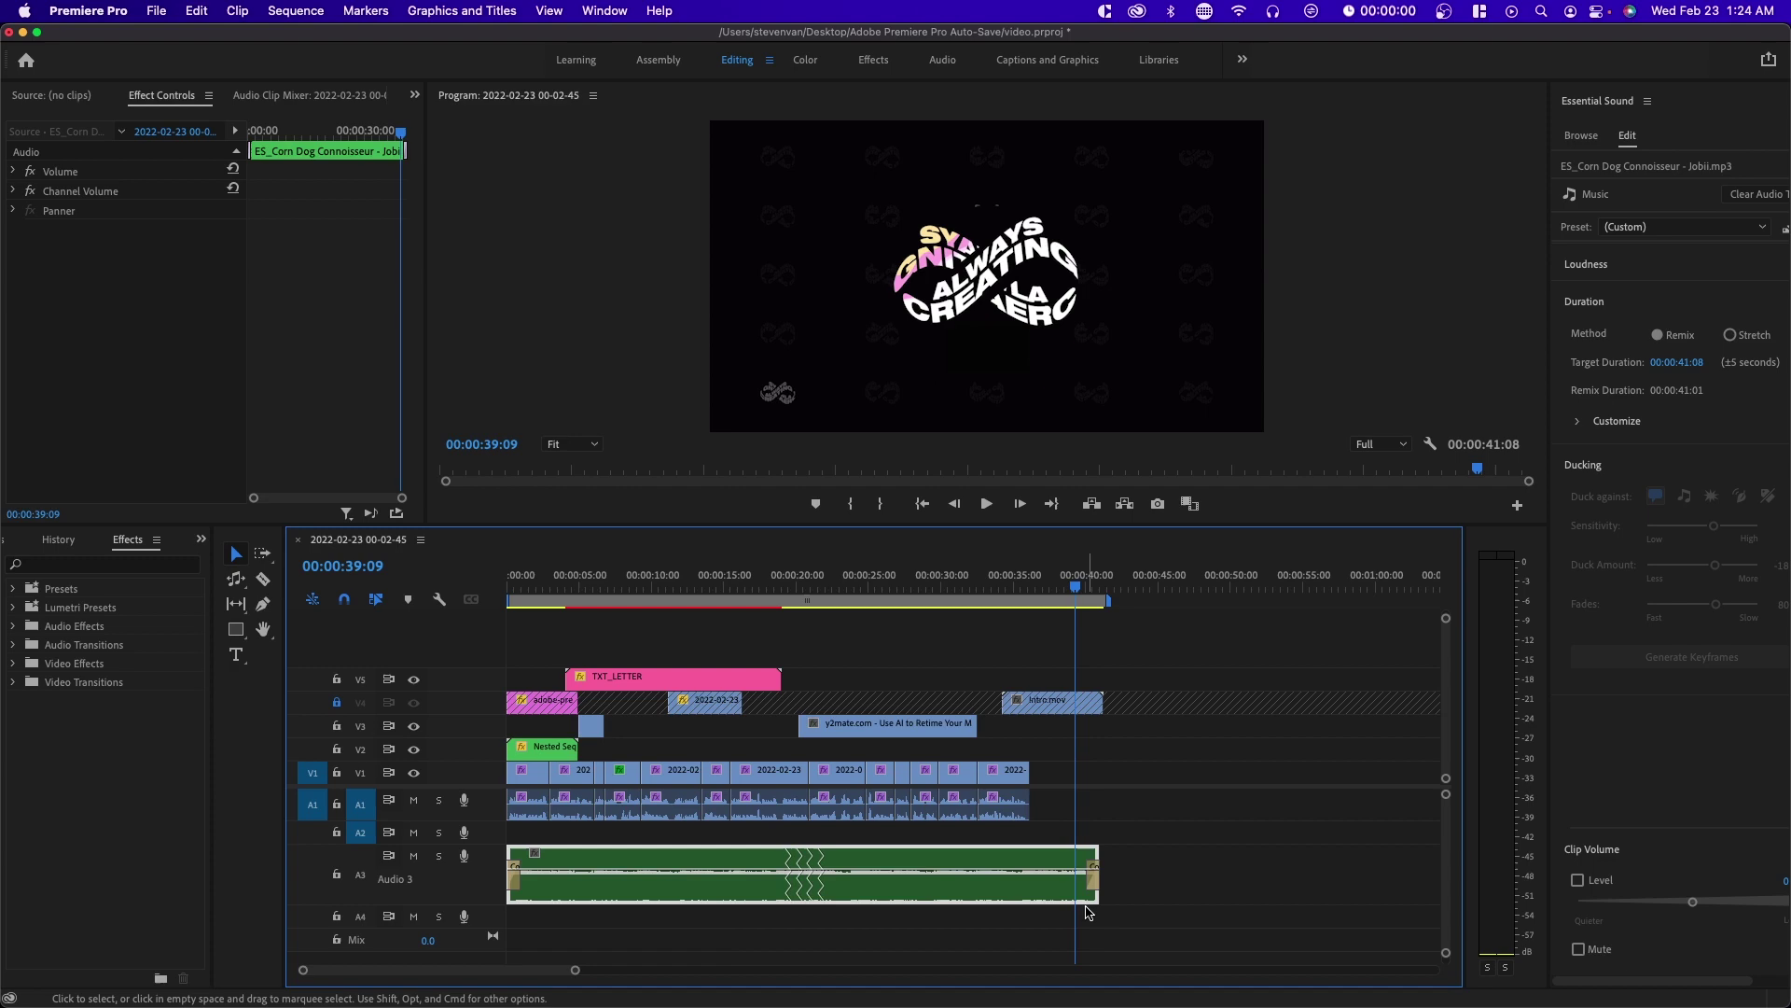
# - With the Remix Tool, extend the A3 music clip about 1:18 so it reaches the 3:55 sequence end
pyautogui.press('-')
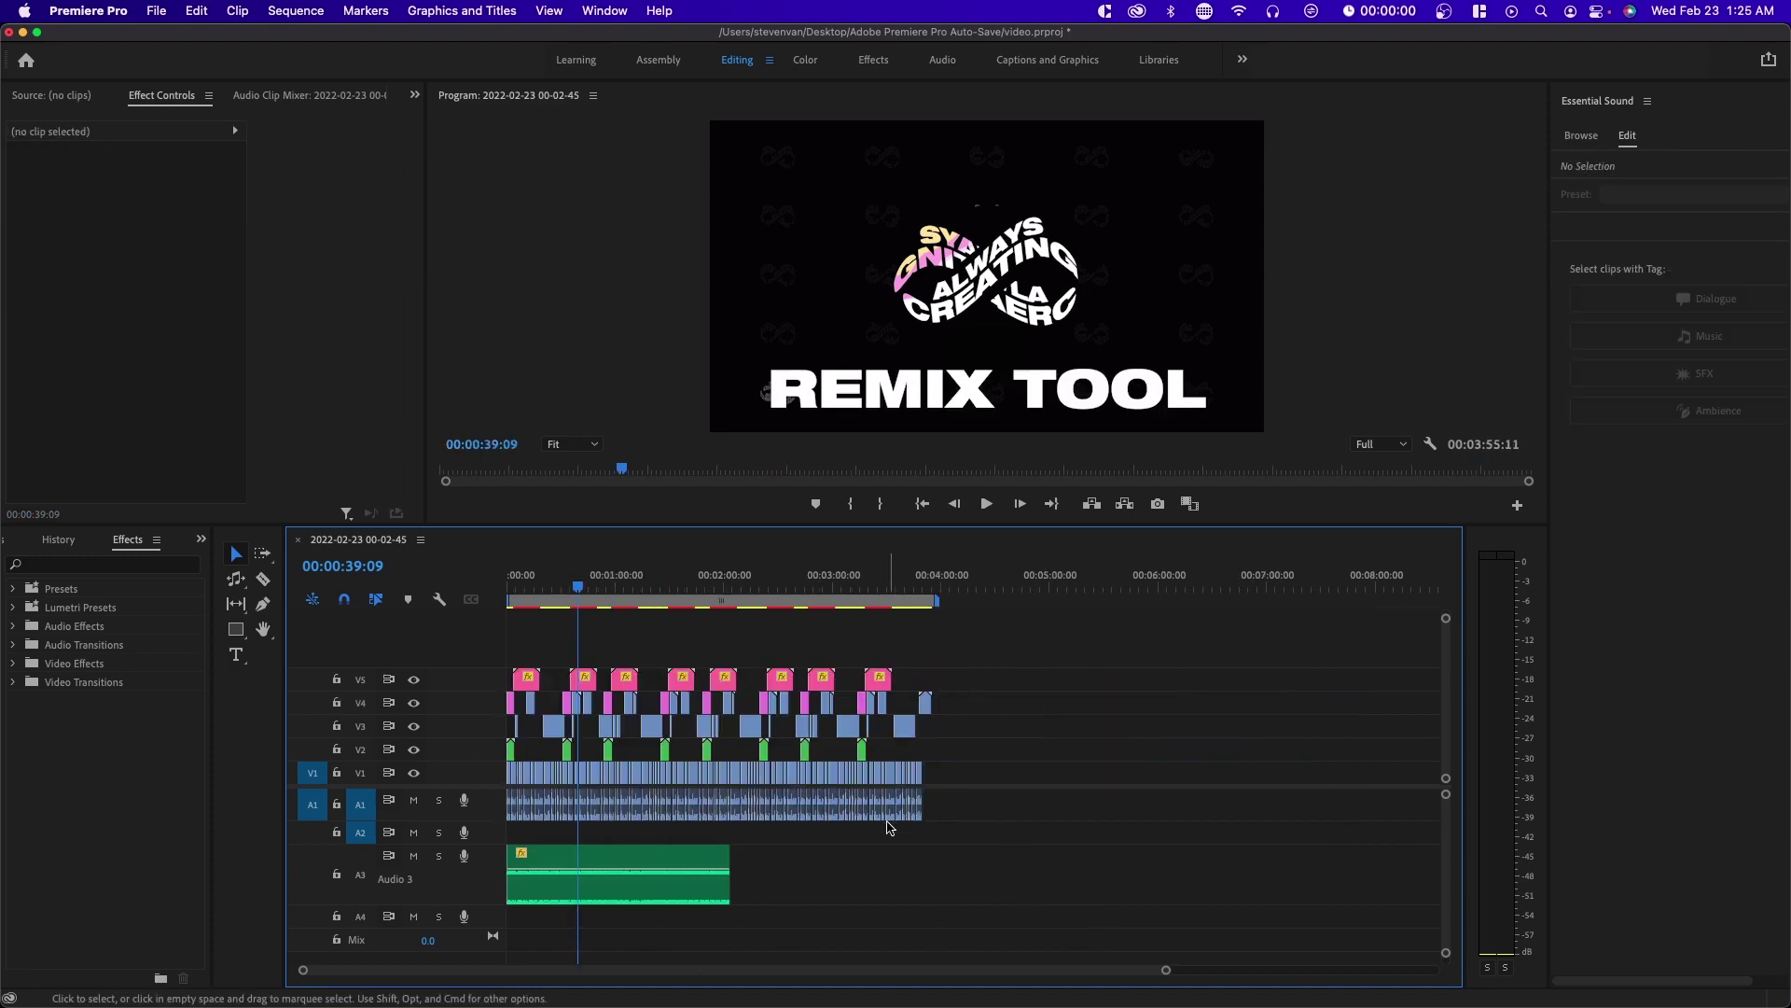
pyautogui.press('=')
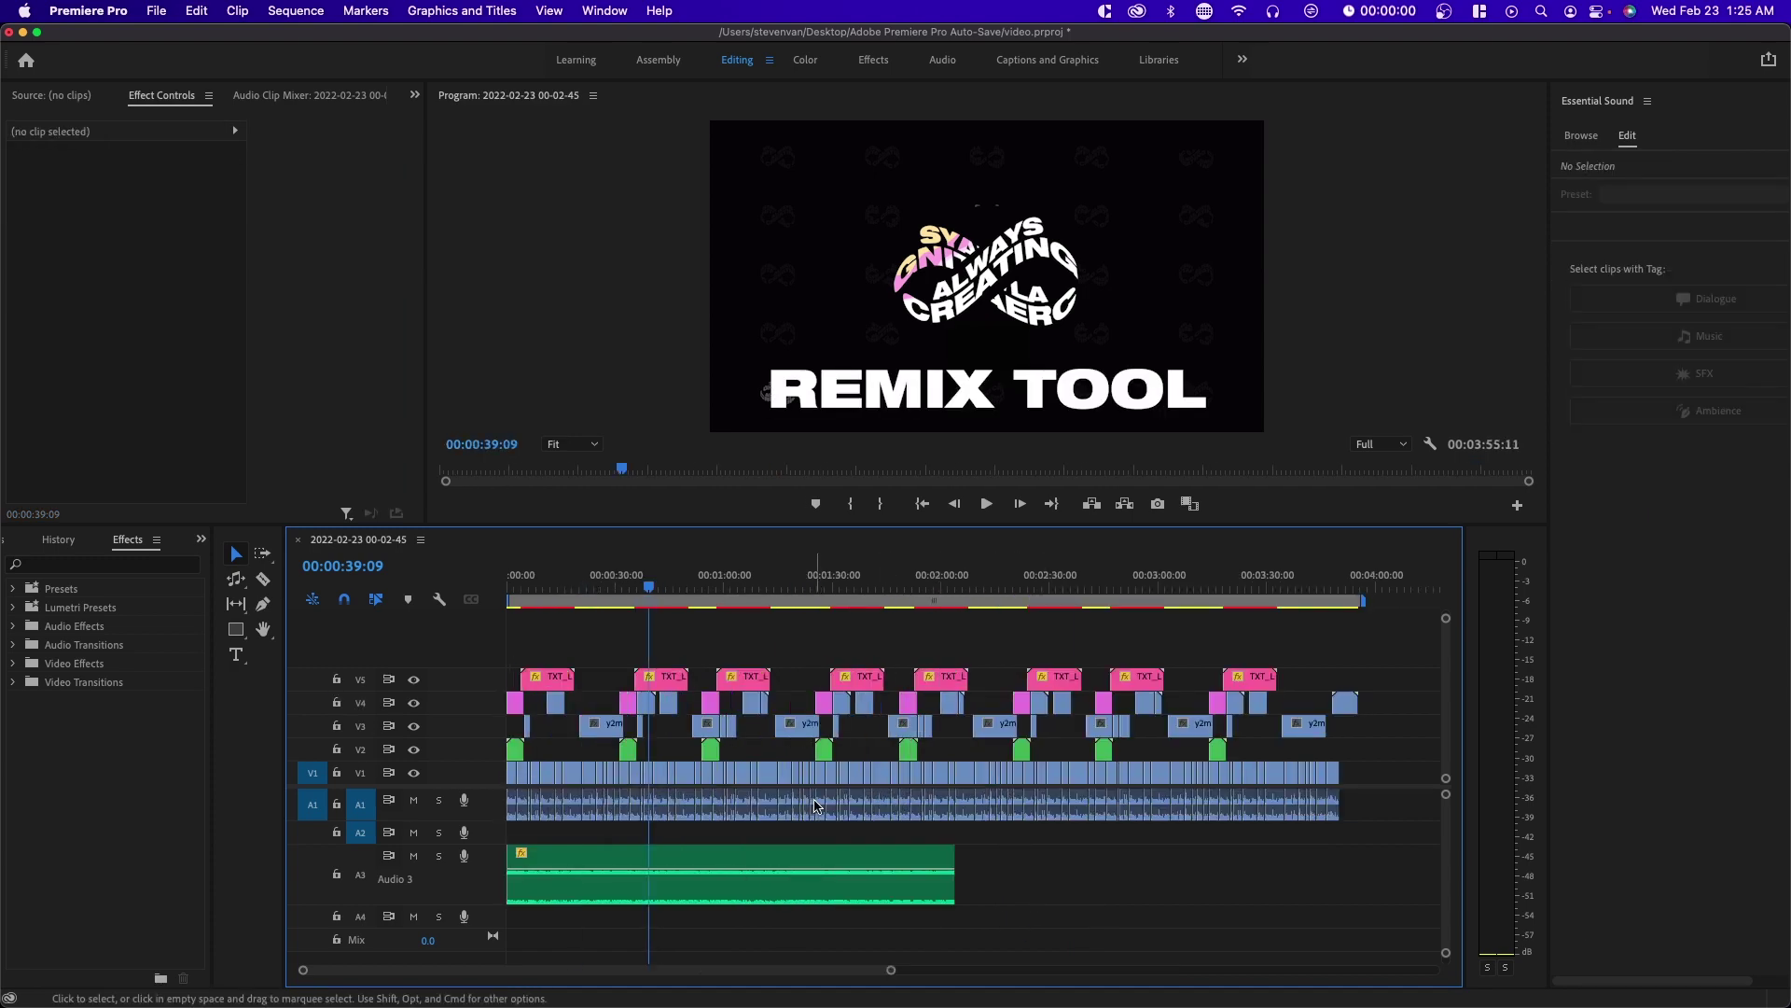
pyautogui.press('-')
pyautogui.click(732, 874)
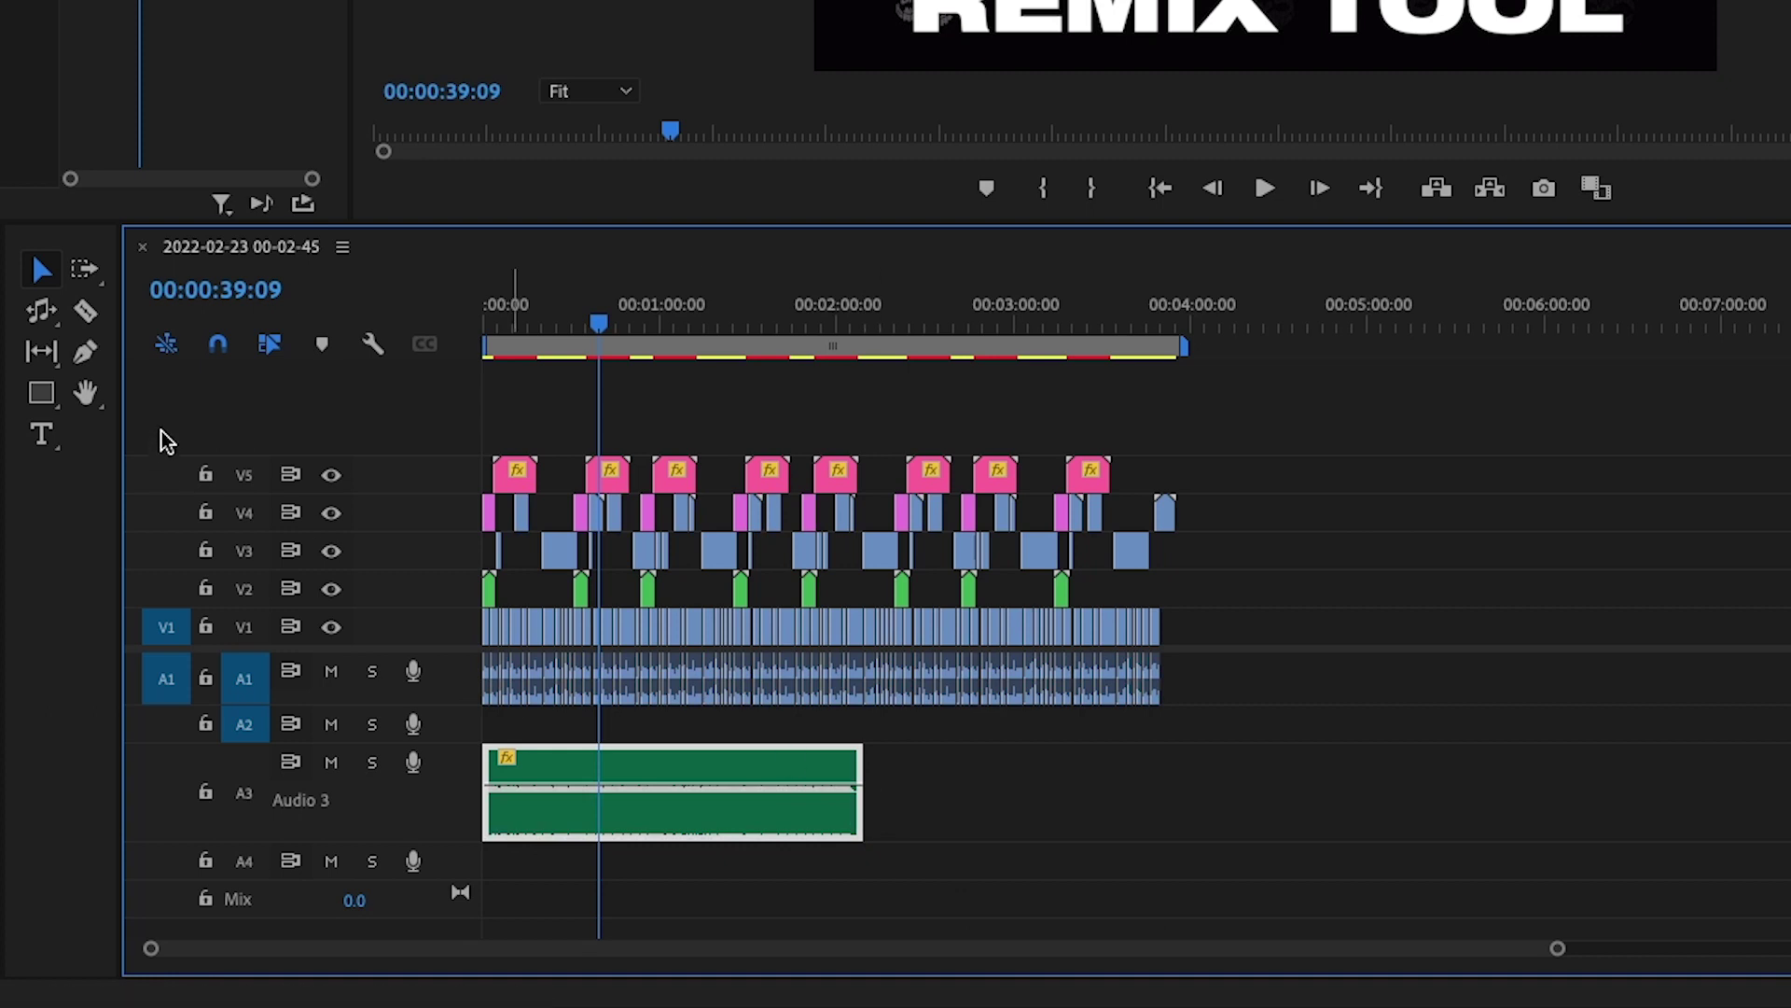
pyautogui.click(52, 317)
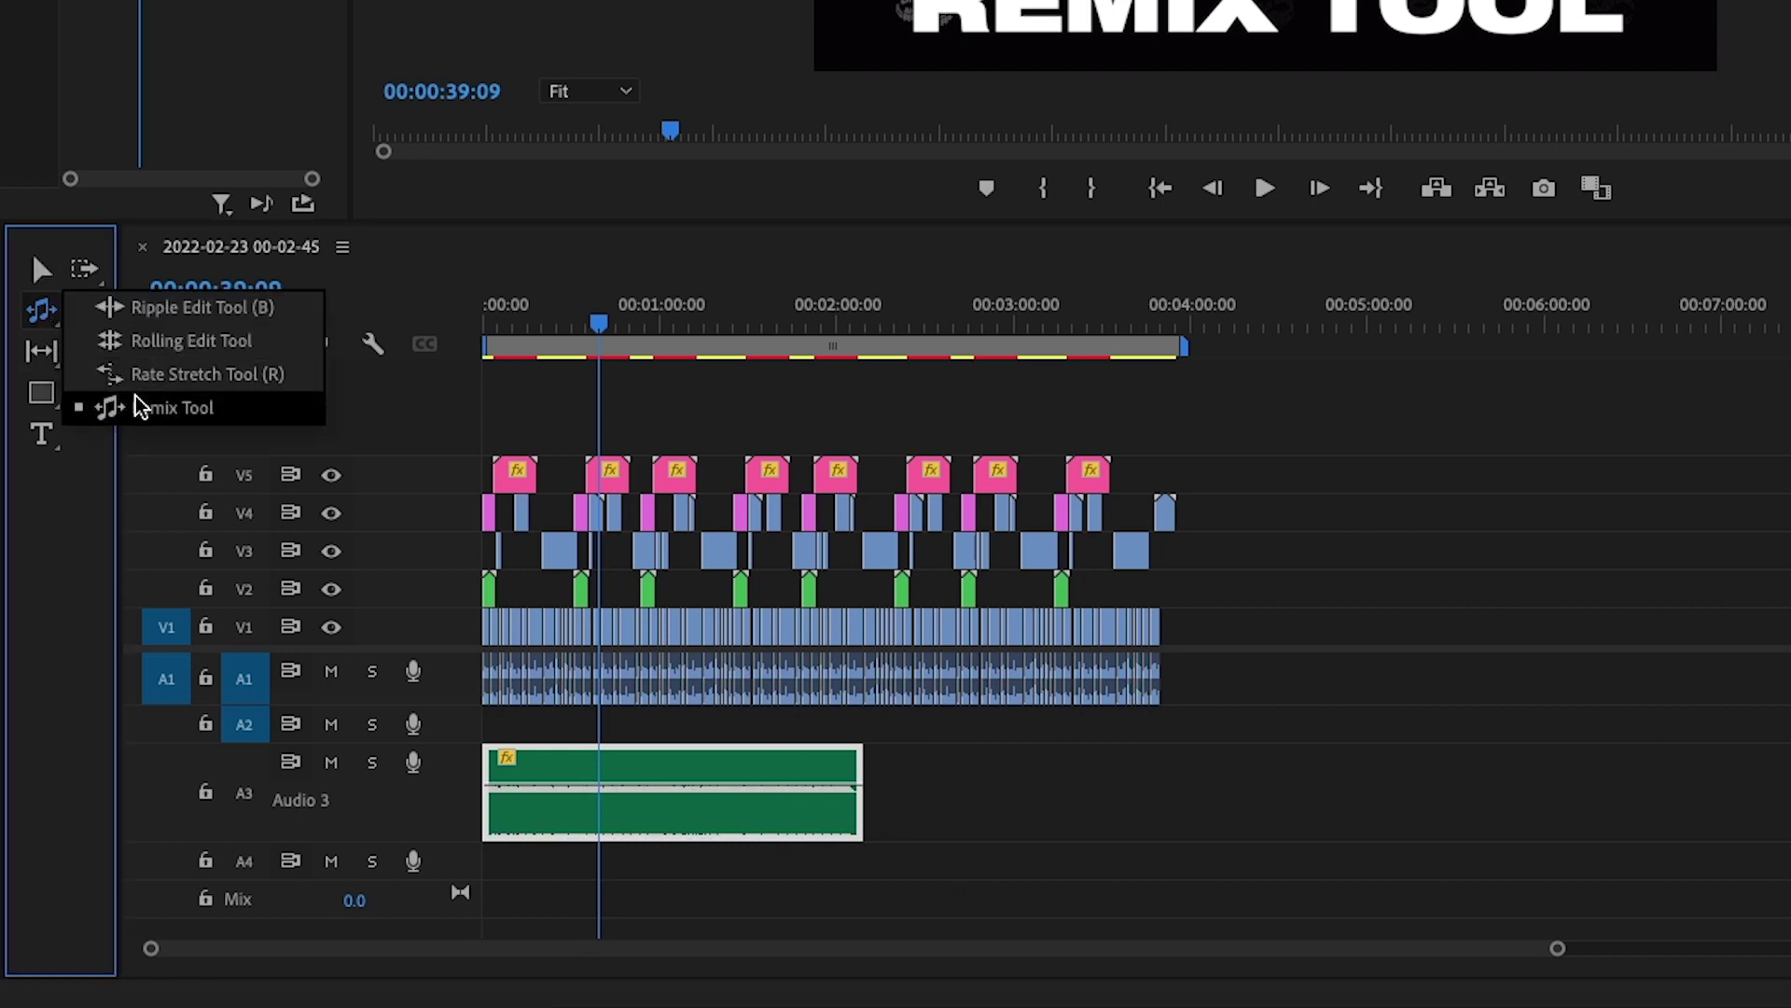
pyautogui.click(140, 406)
pyautogui.moveTo(860, 773); pyautogui.dragTo(1180, 812)
pyautogui.press('=')
pyautogui.press('=')
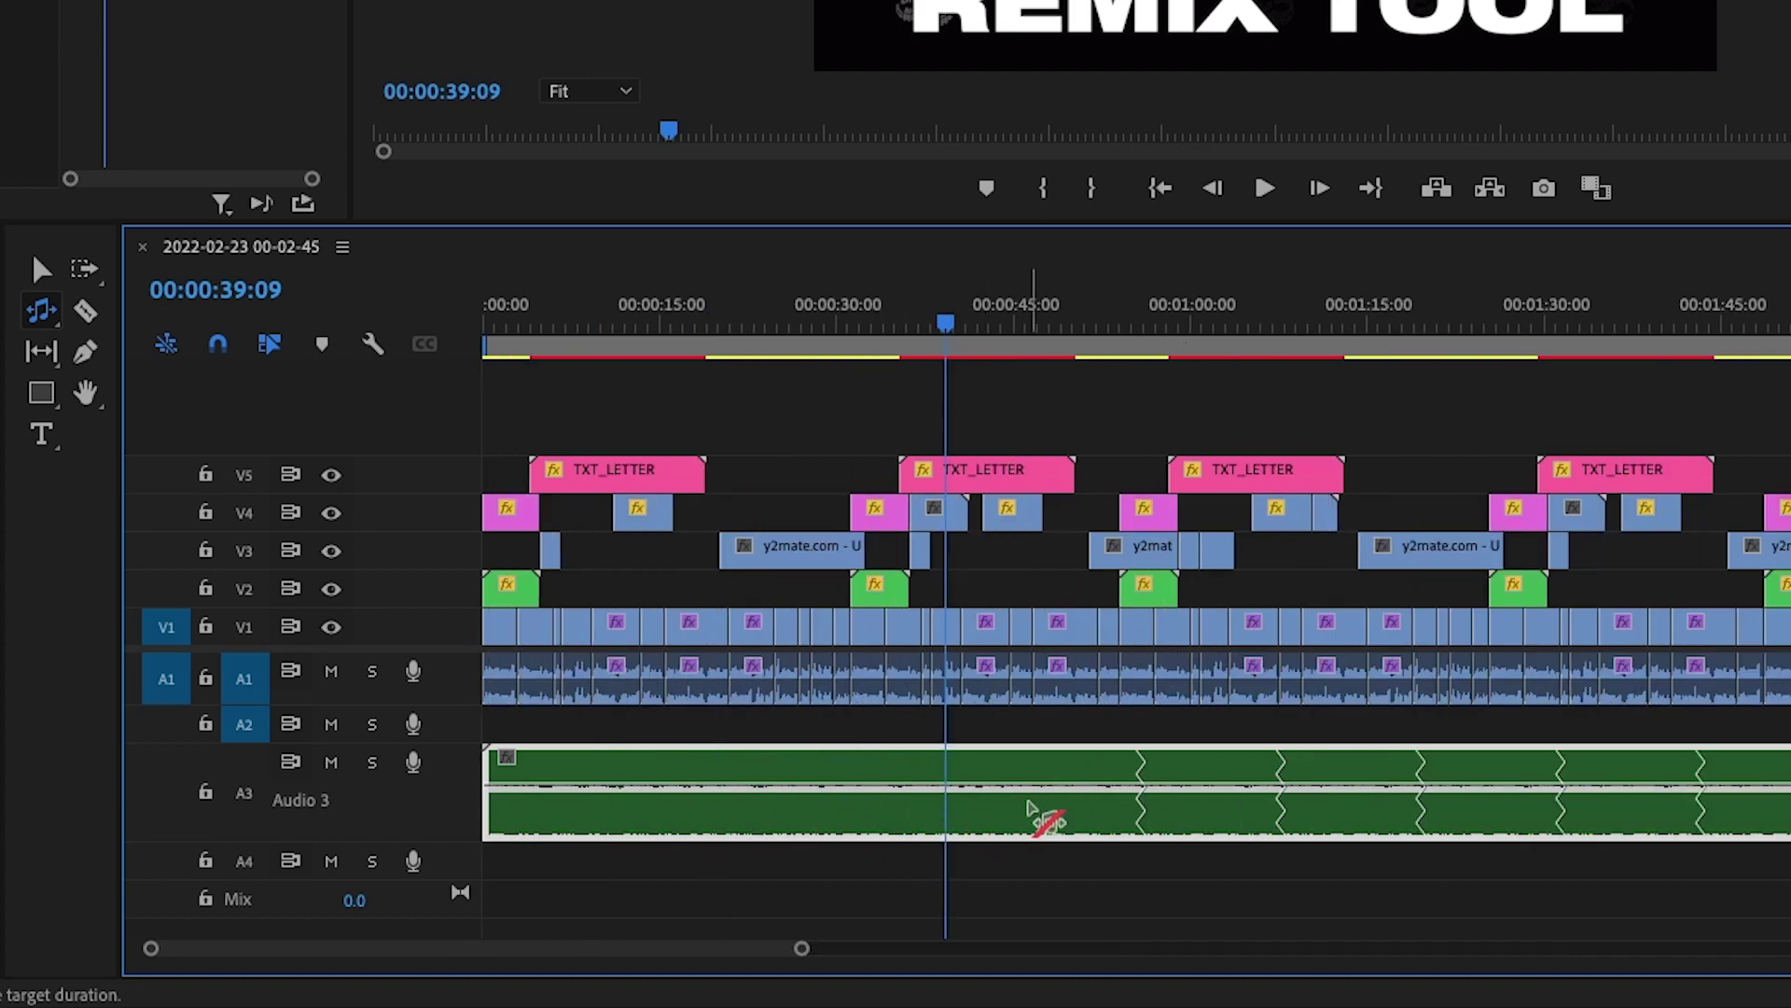
pyautogui.press('-')
pyautogui.press('v')
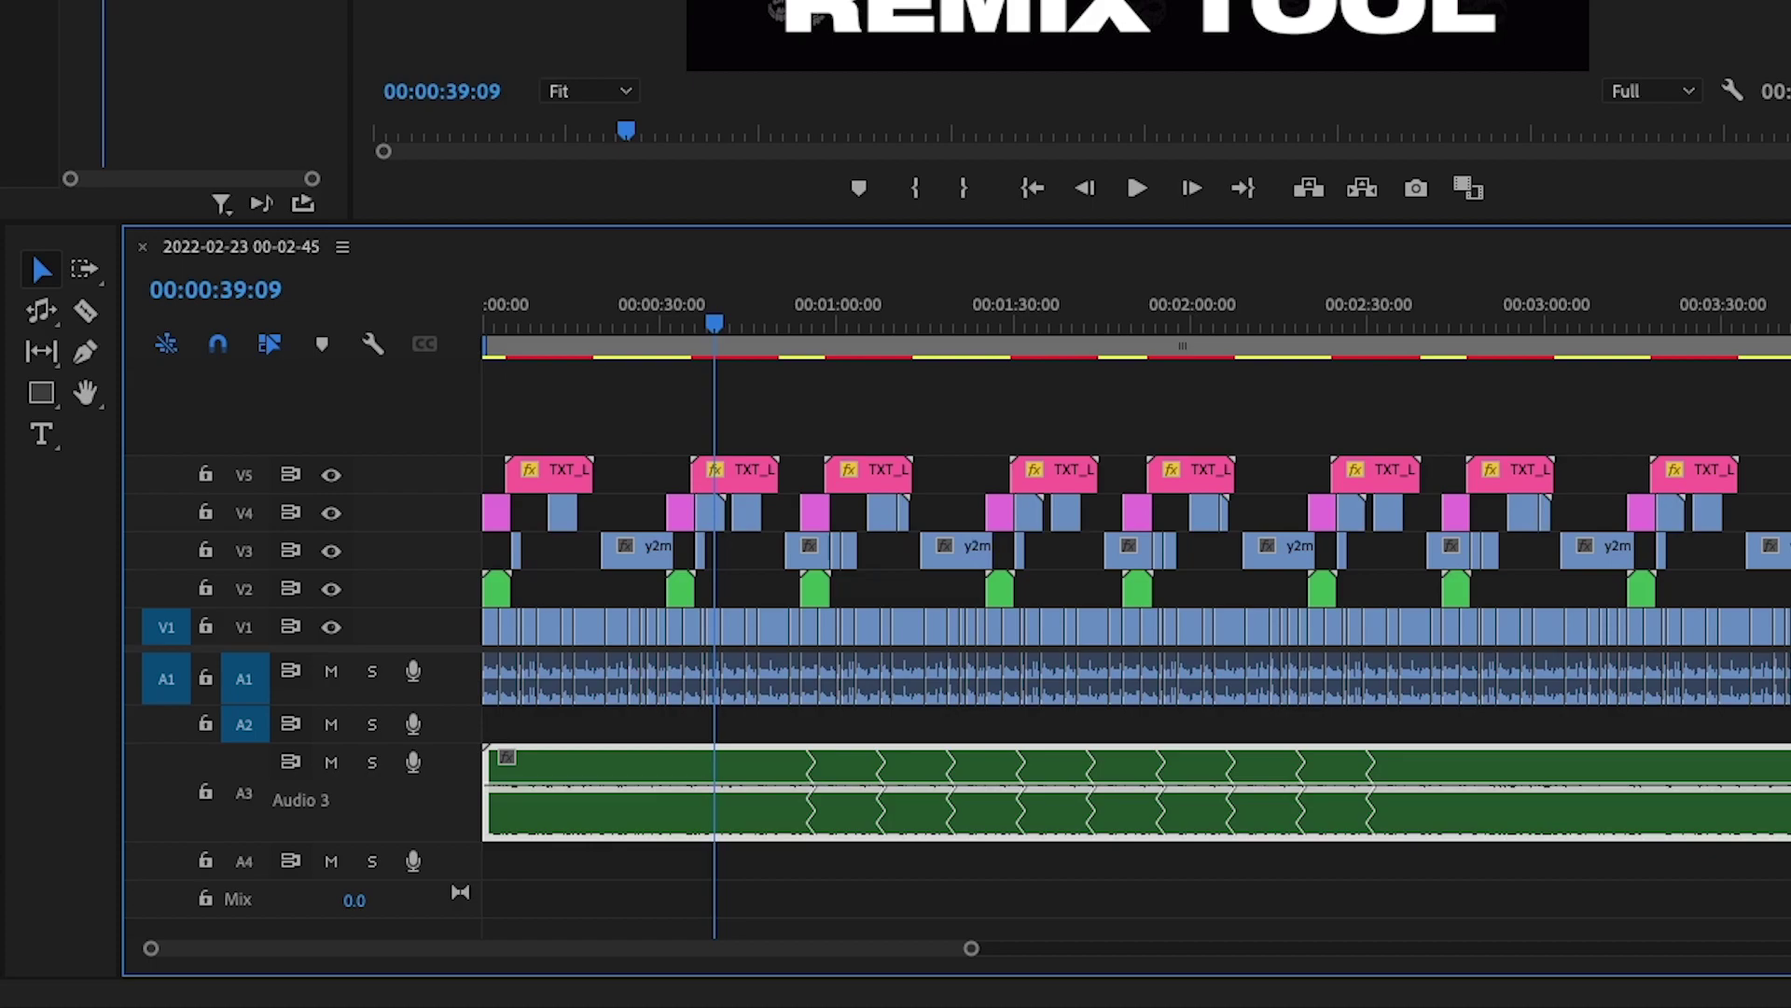
# - Show the Essential Sound panel via the Window menu and browse its Remix presets, such as Remix to 60 Seconds
pyautogui.press('-')
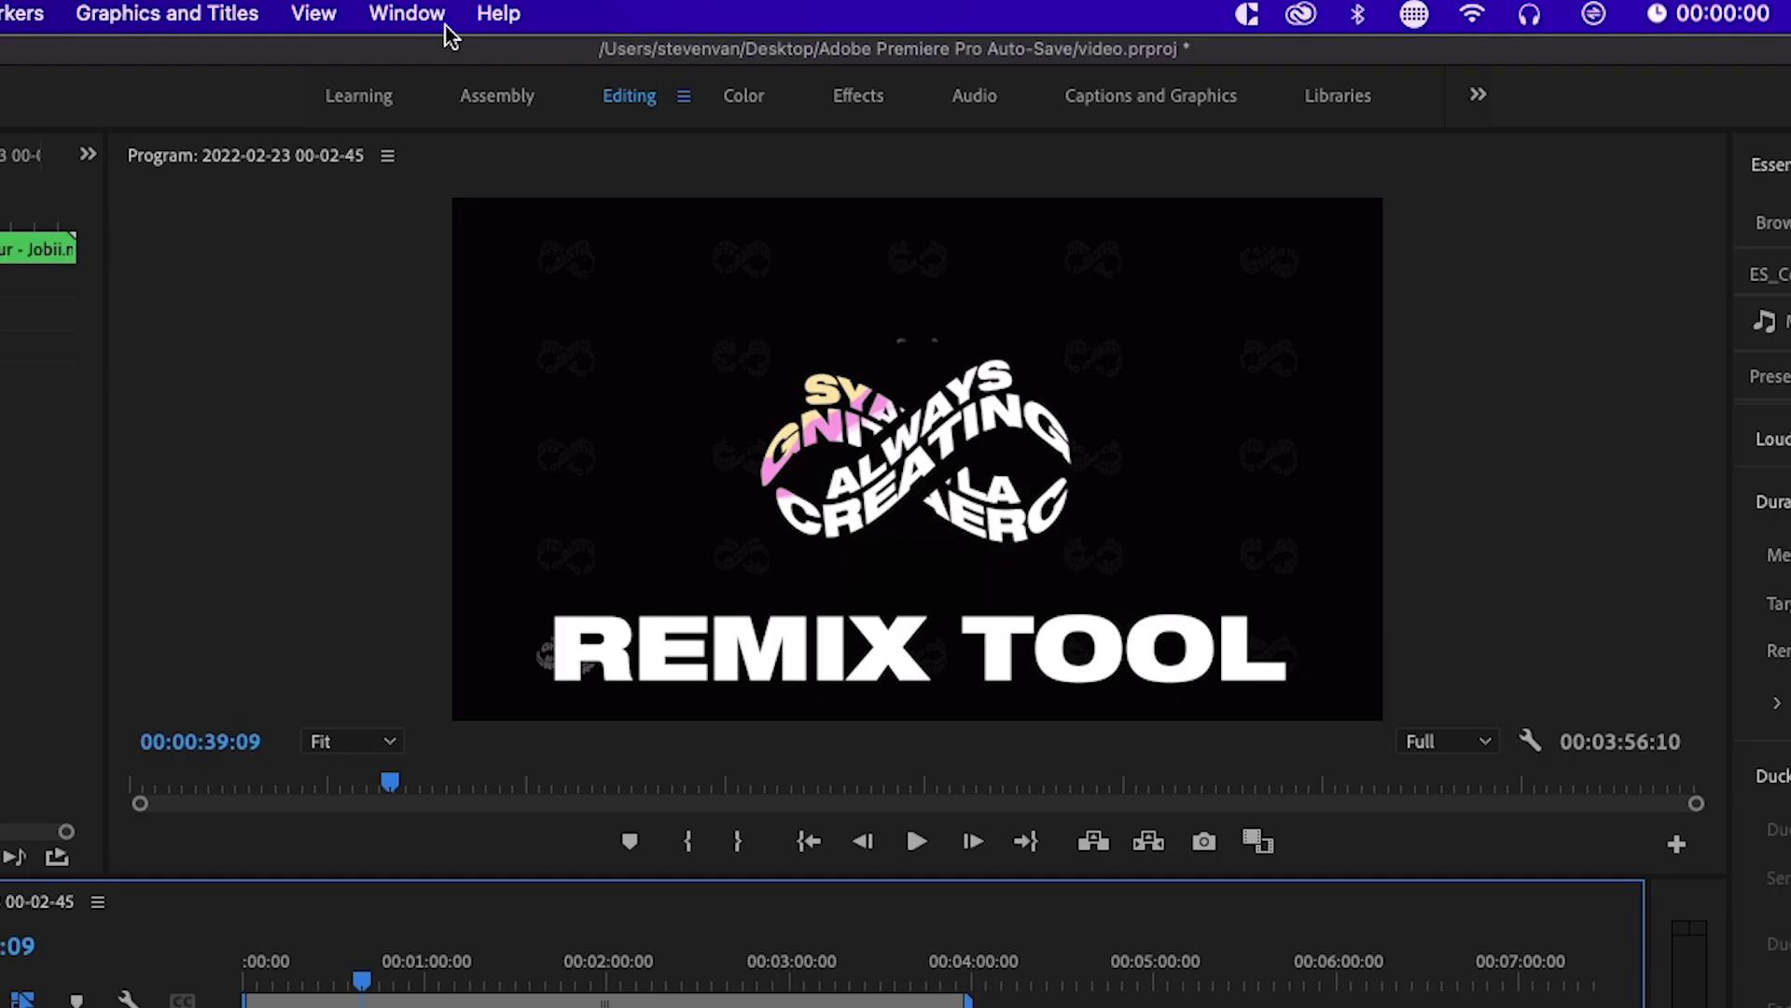
pyautogui.click(446, 26)
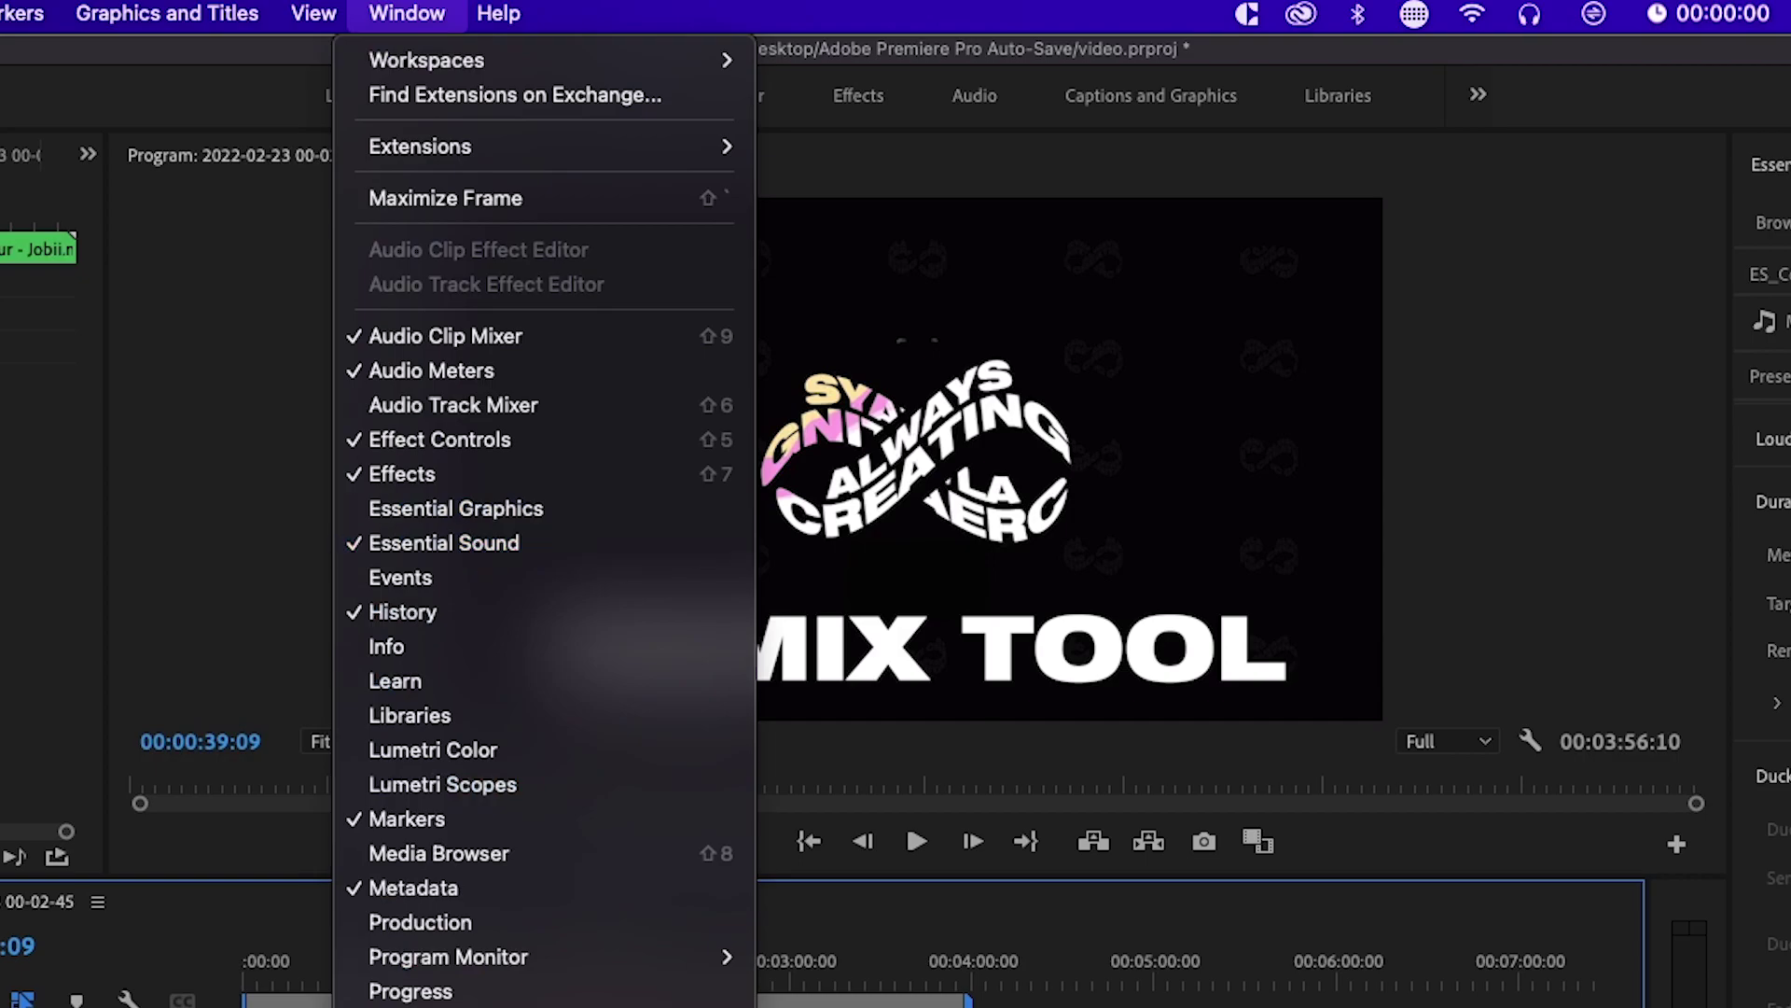
pyautogui.click(1782, 458)
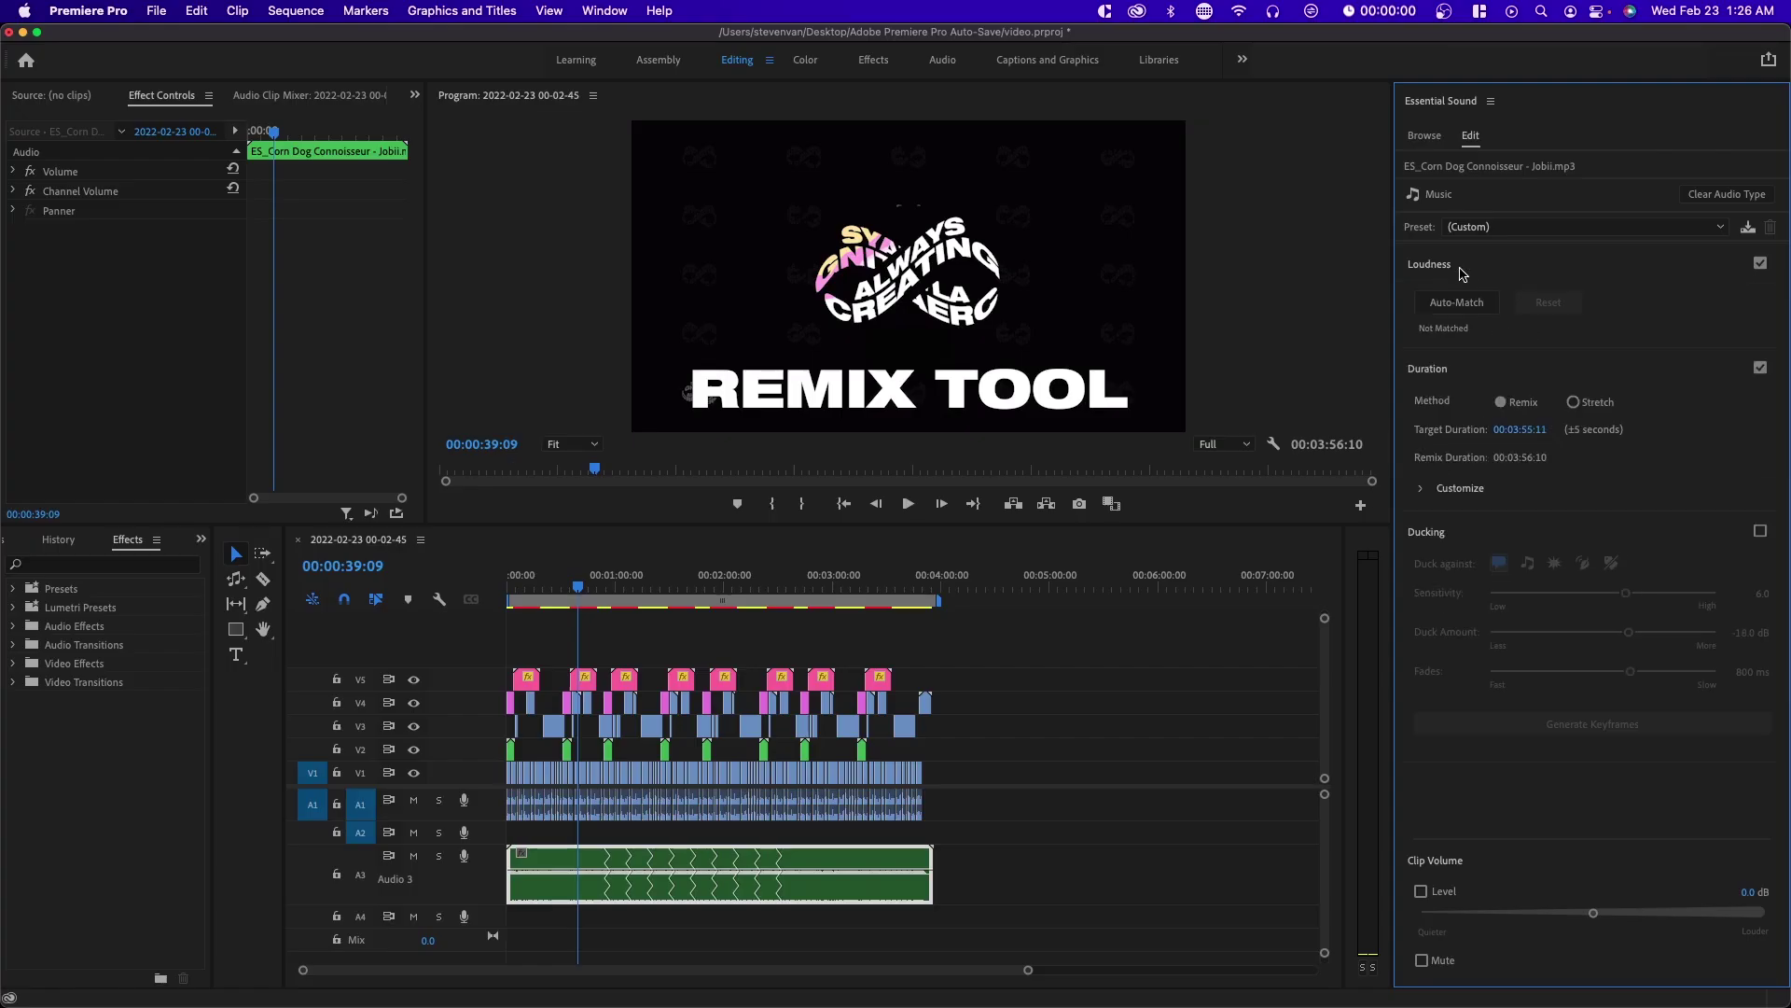
pyautogui.click(1468, 226)
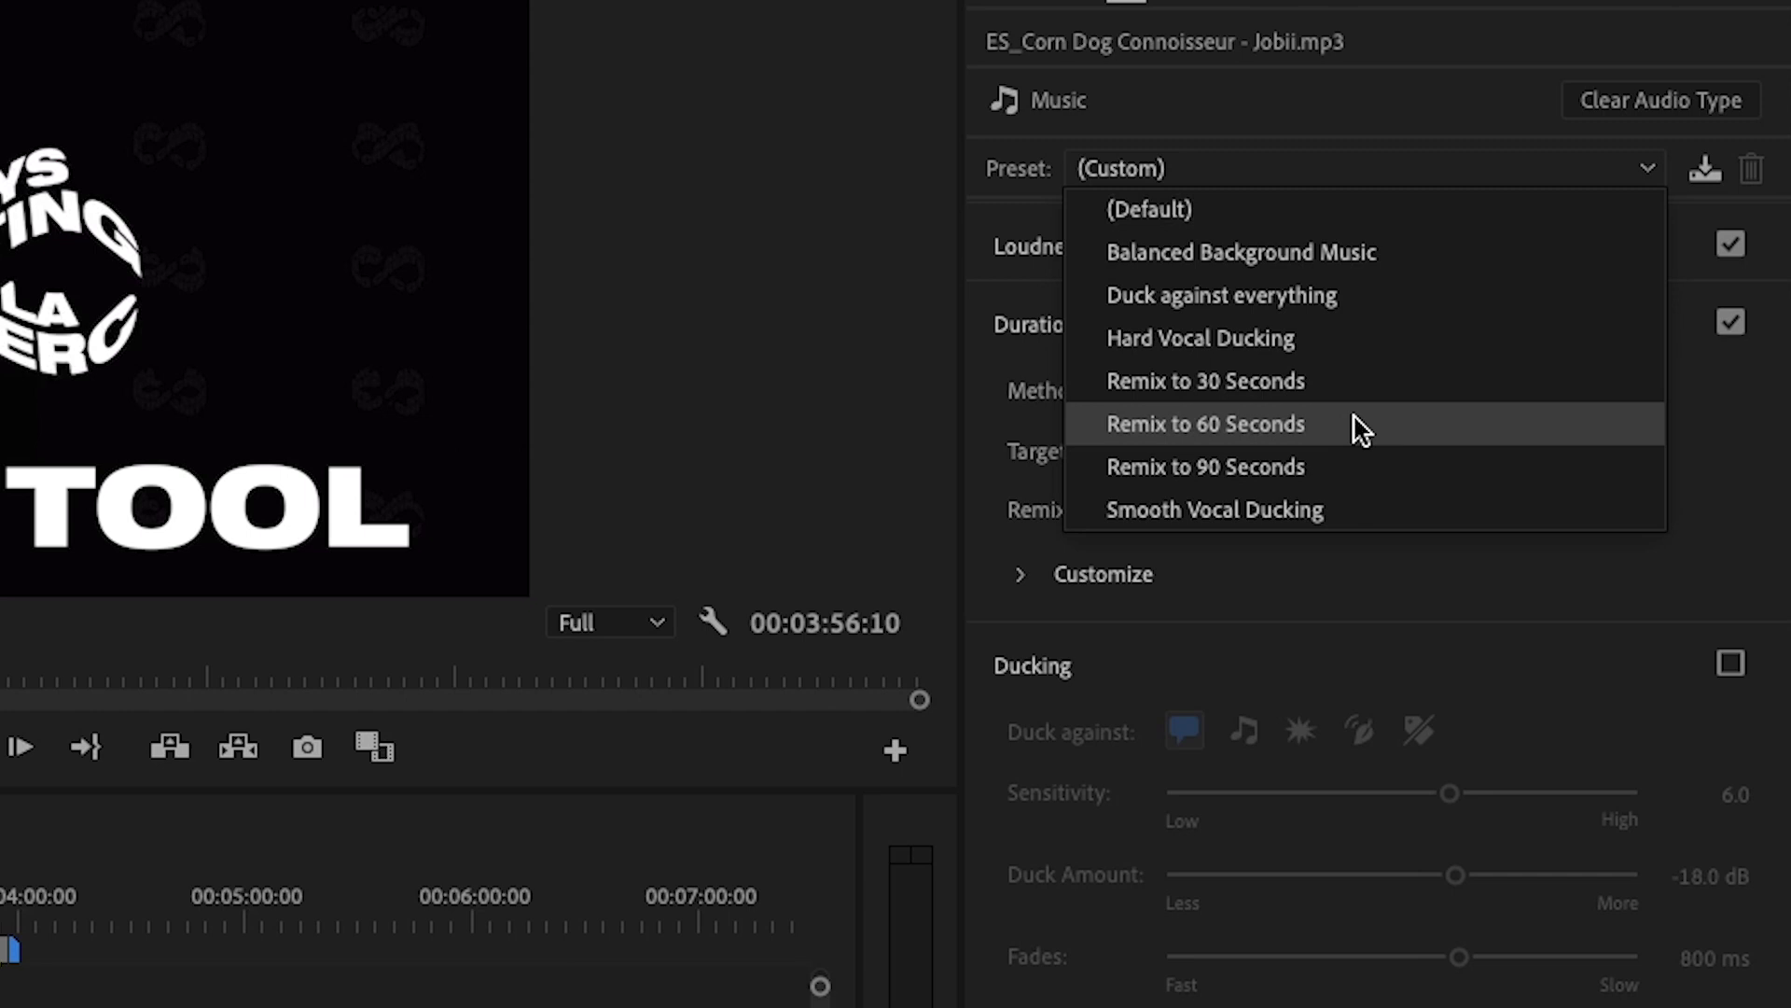
pyautogui.press('Escape')
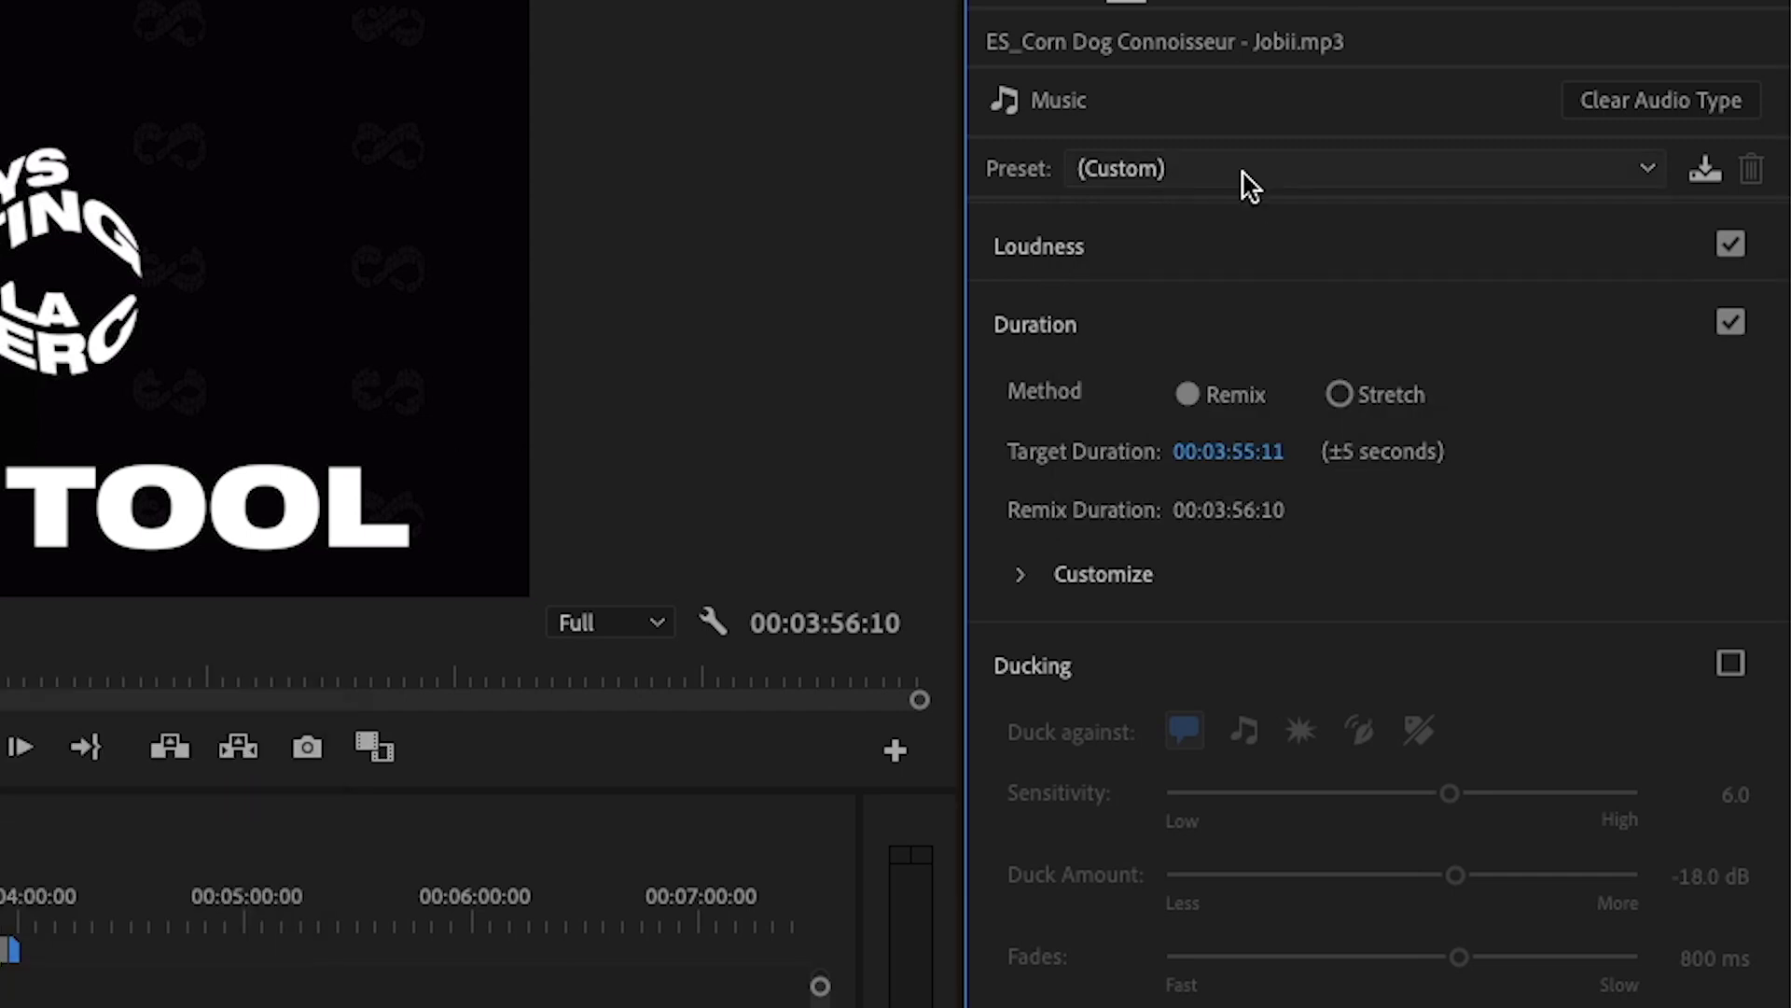
pyautogui.click(1244, 171)
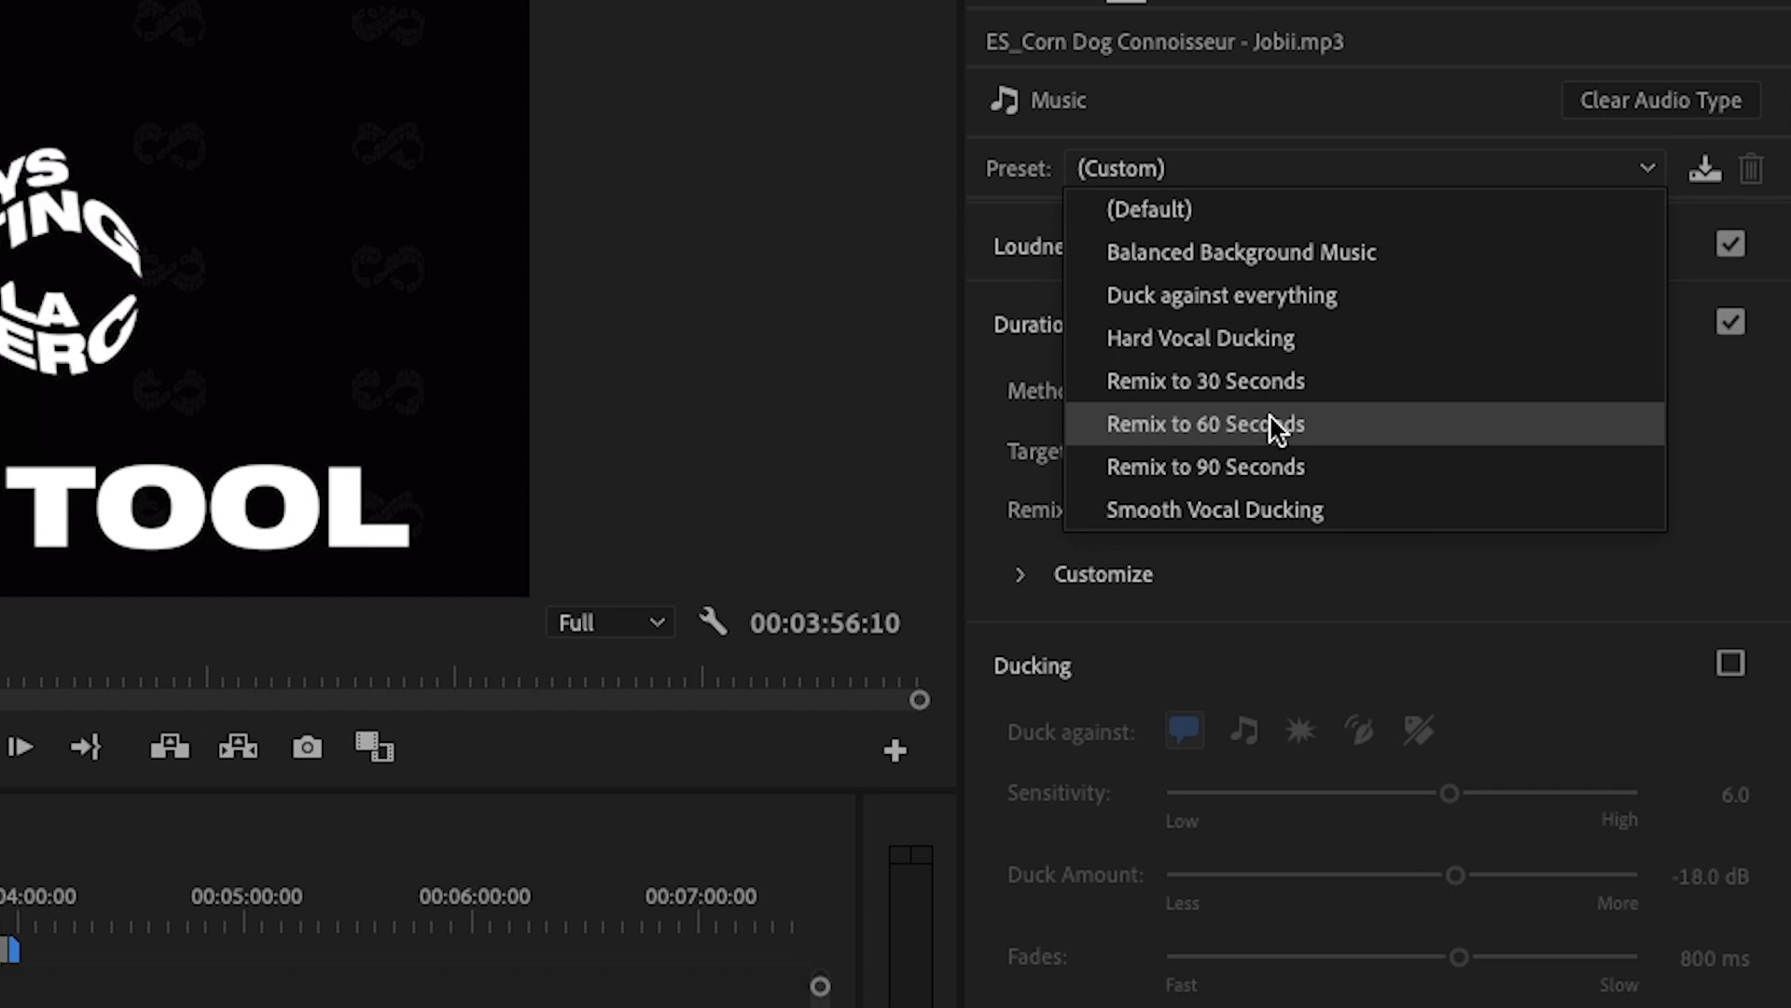
# - Expand Customize under Duration to show the Segments and Variations sliders at 5.0
pyautogui.click(1073, 574)
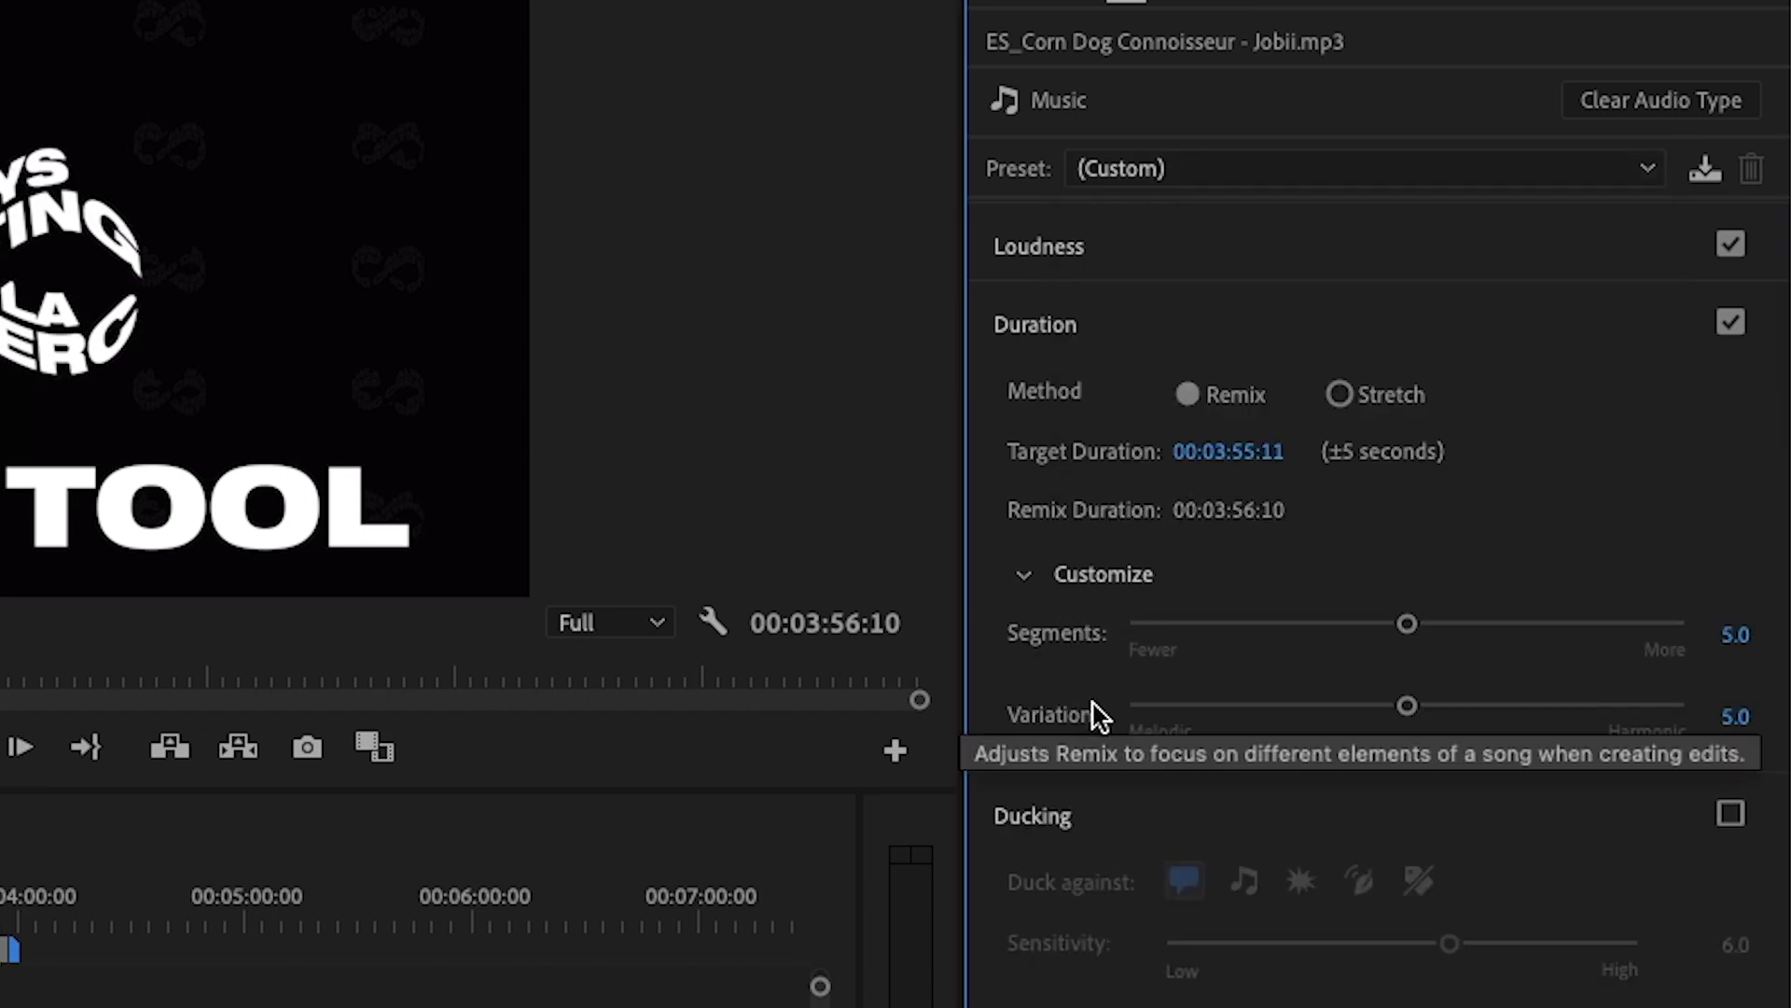
pyautogui.moveTo(1093, 642)
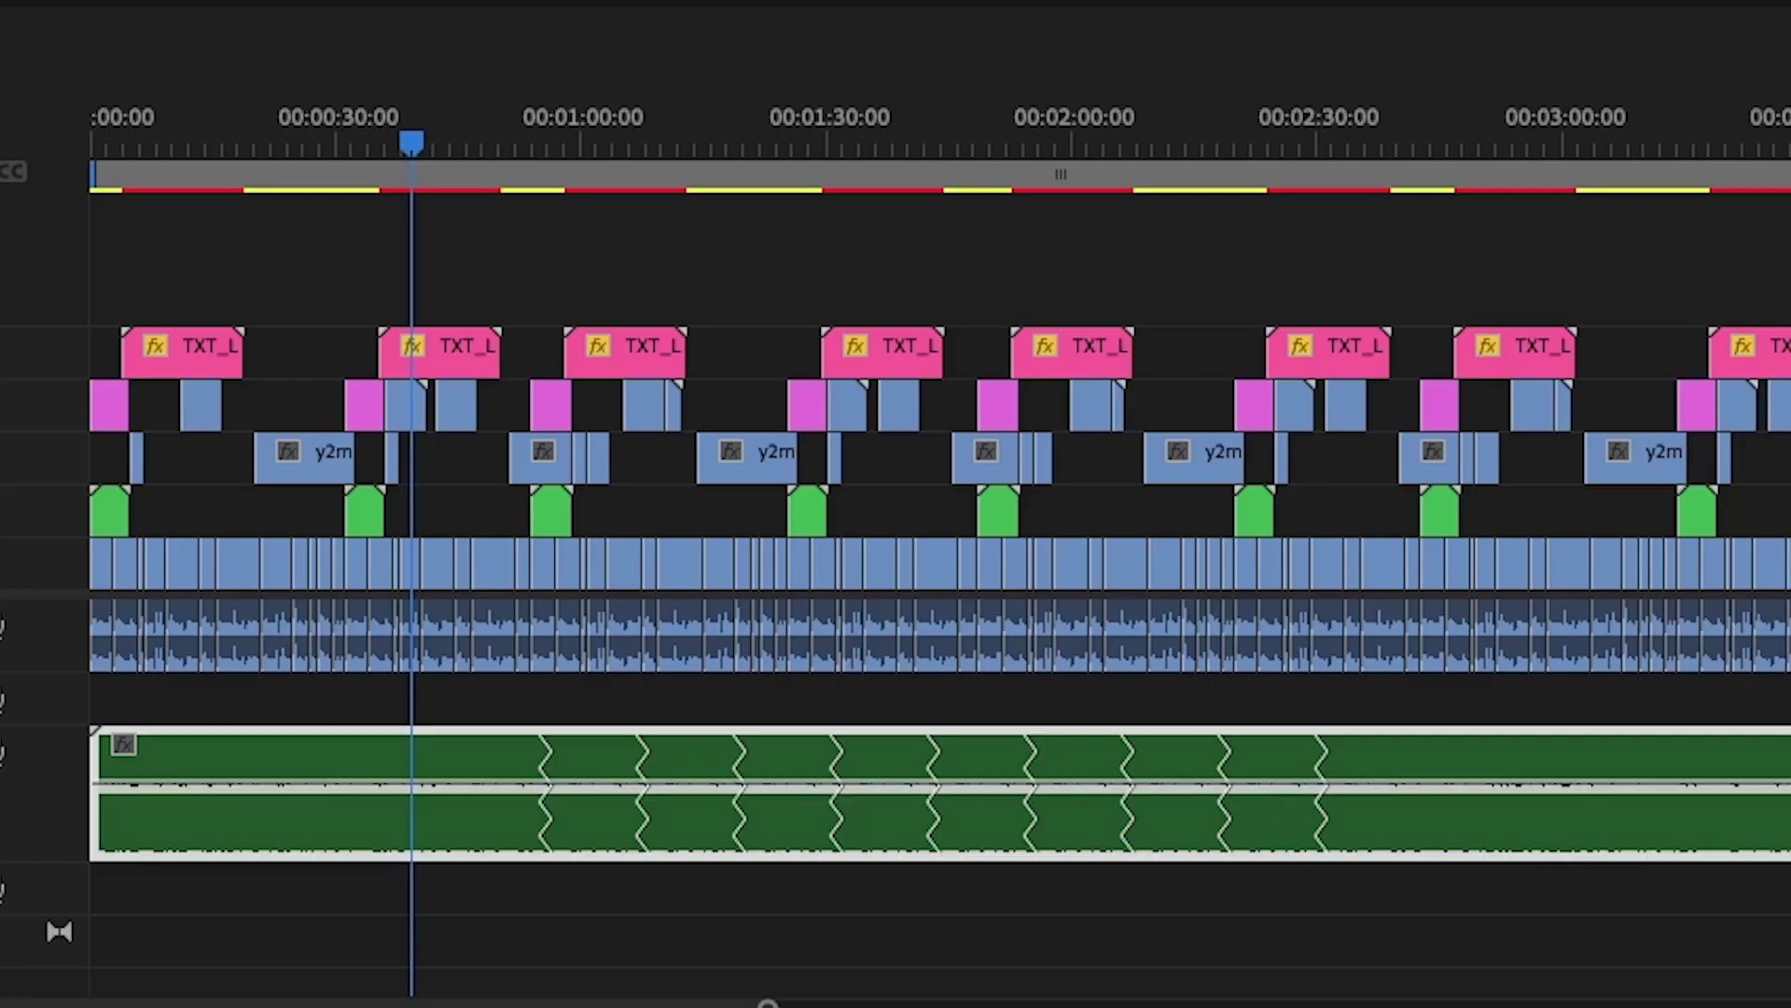